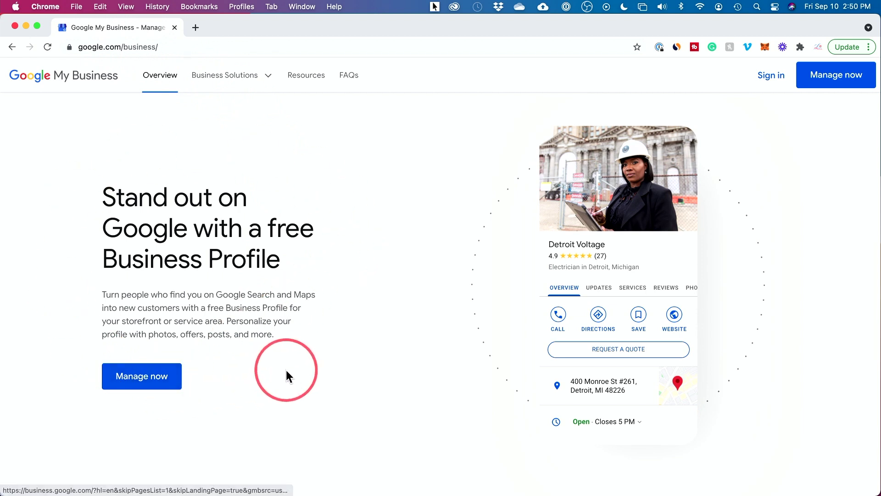
Open the Google sign-in page and start creating a new account for managing a business.
{"action": "left_click", "coordinate": [773, 84]}
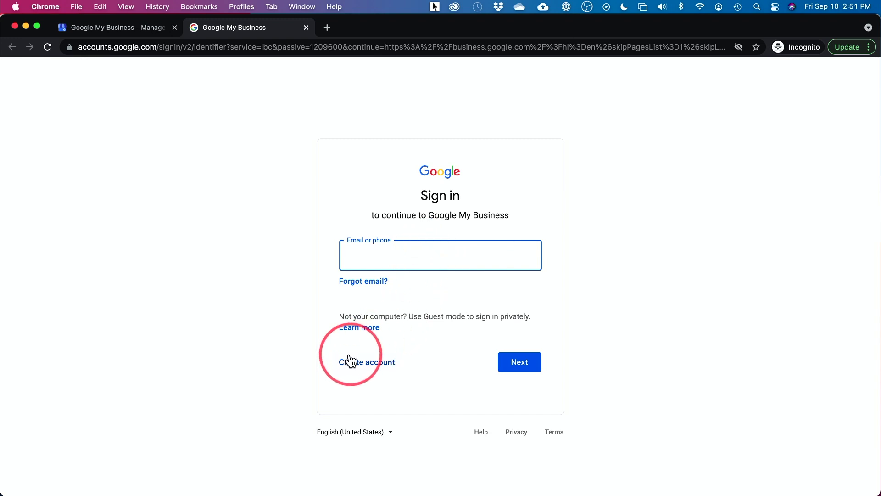
{"action": "left_click", "coordinate": [377, 371]}
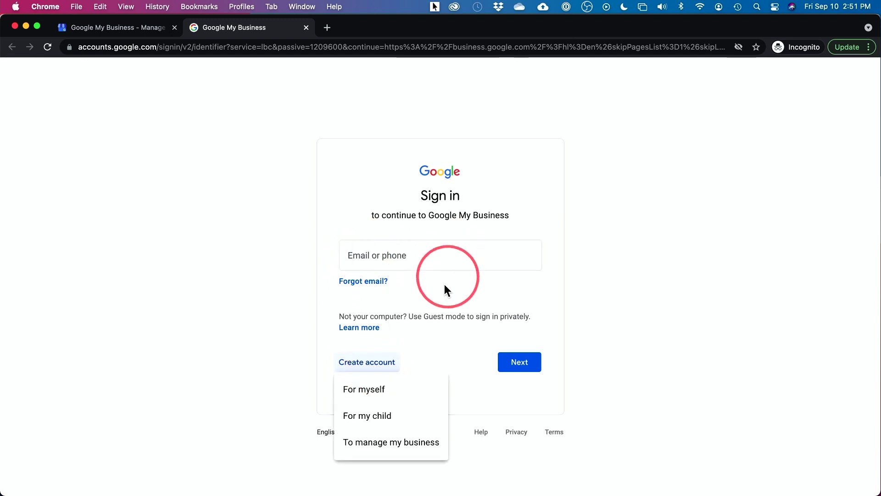
{"action": "left_click", "coordinate": [350, 446]}
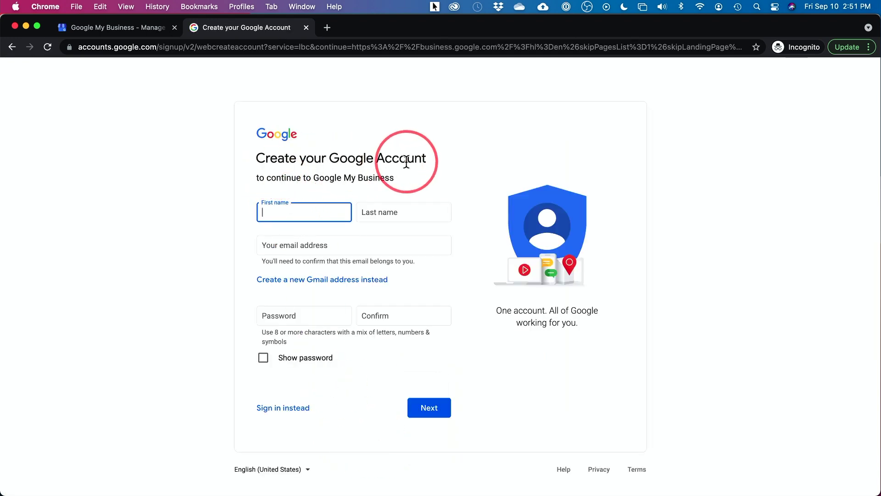
{"action": "left_click", "coordinate": [319, 182]}
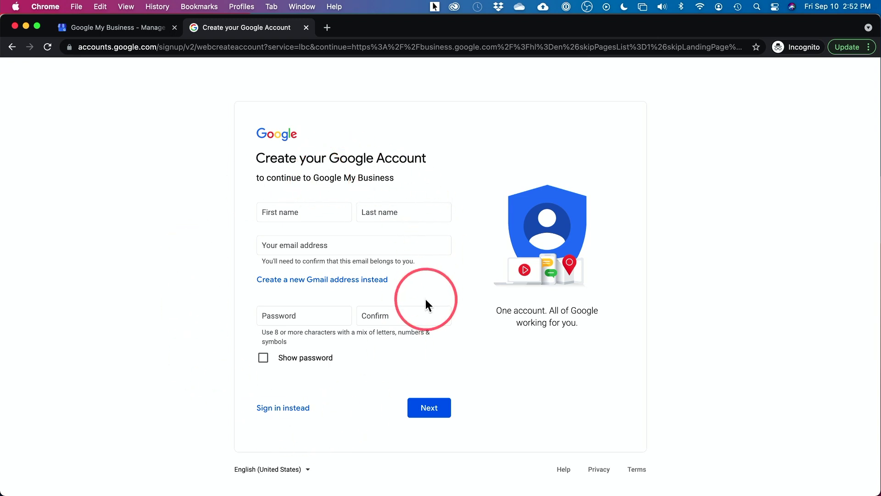
{"action": "left_click", "coordinate": [295, 280]}
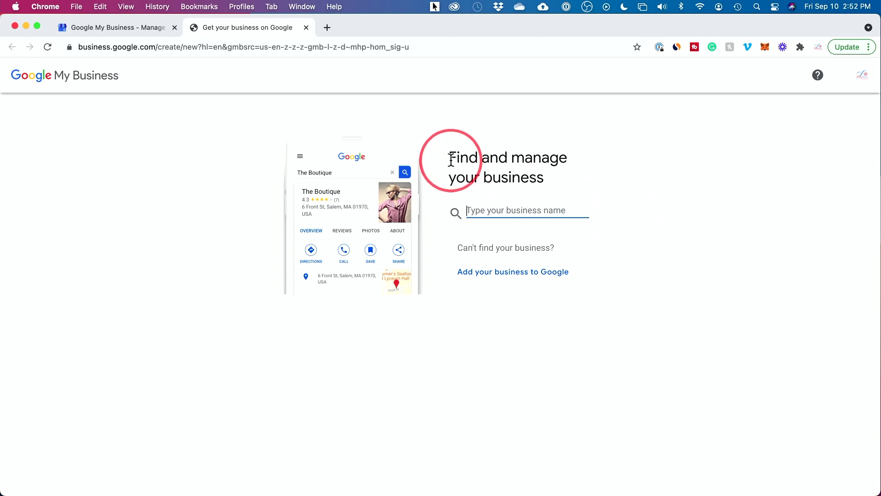
Search the existing businesses for "new slate films", then clear the search.
{"action": "left_click_drag", "start_coordinate": [450, 157], "coordinate": [477, 158]}
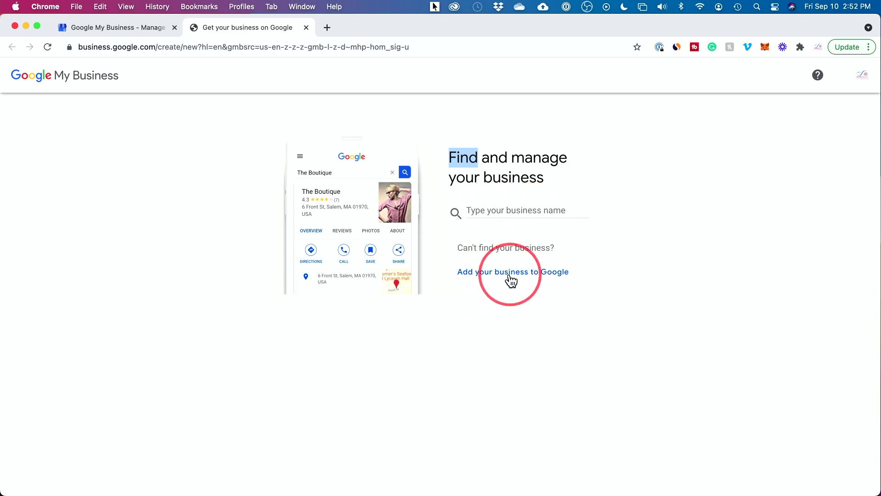
{"action": "left_click", "coordinate": [478, 212]}
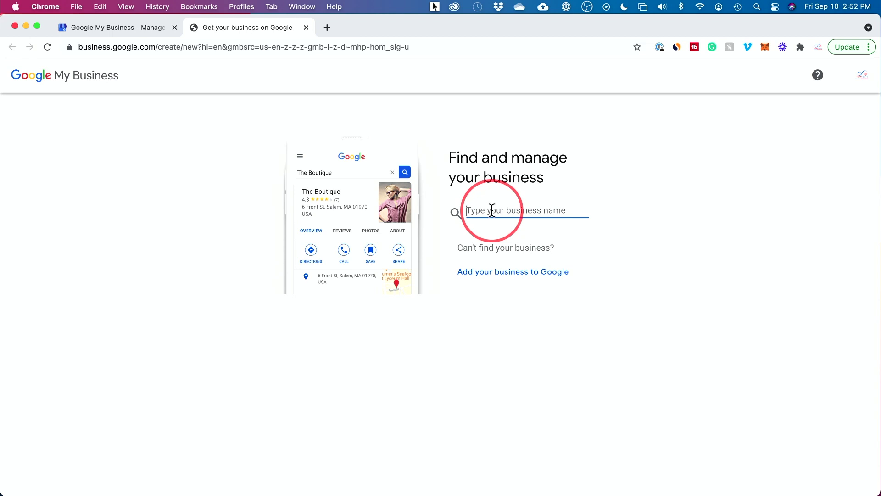
{"action": "type", "text": "new slate"}
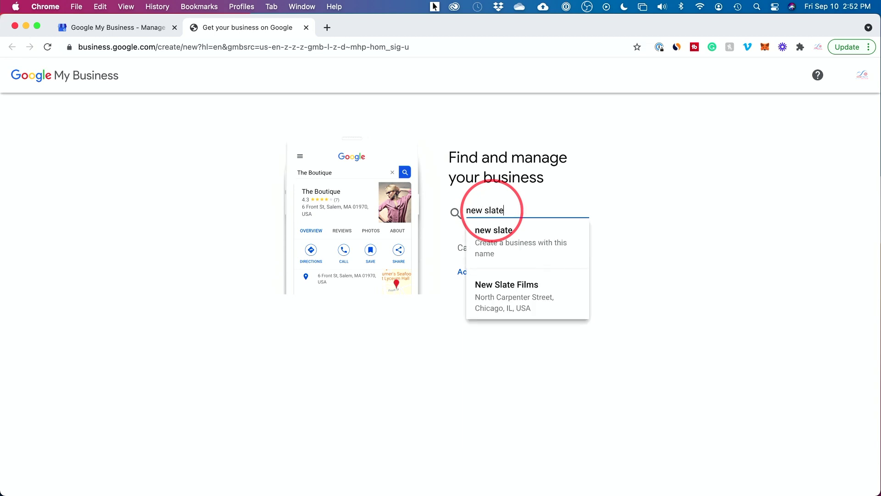
{"action": "type", "text": " films"}
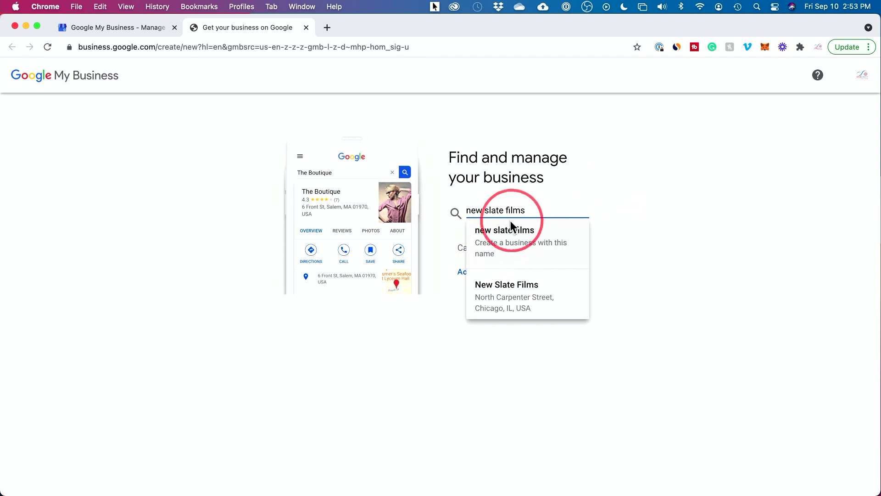
{"action": "key", "text": "super+a"}
{"action": "key", "text": "BackSpace"}
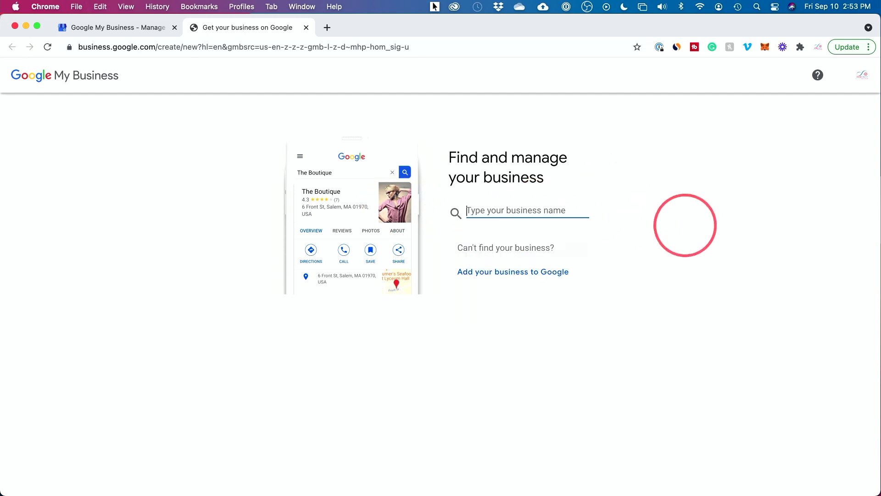
Start a new business profile and set its business name to Howfinity, with a capital H.
{"action": "type", "text": "howfinity"}
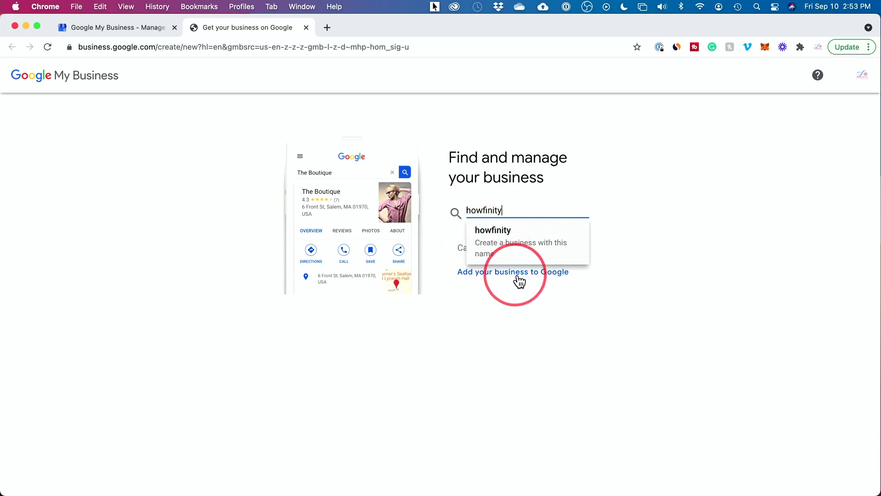
{"action": "left_click", "coordinate": [492, 235]}
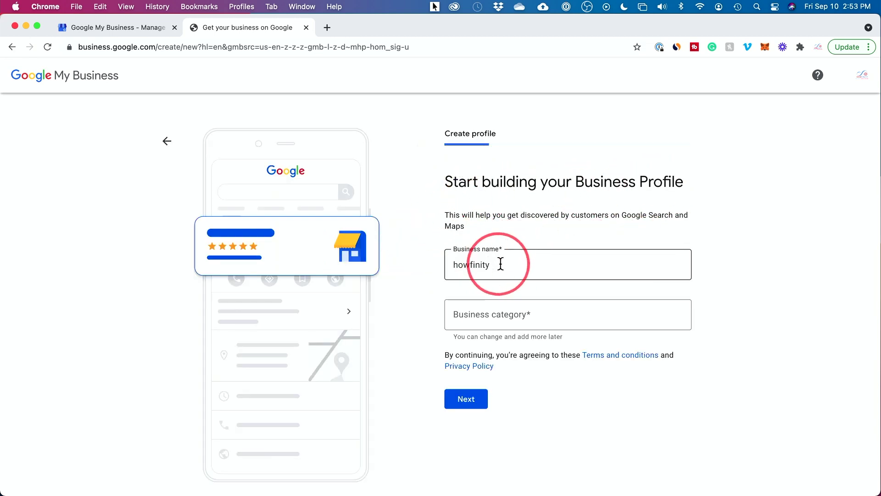
{"action": "left_click_drag", "start_coordinate": [500, 262], "coordinate": [410, 259]}
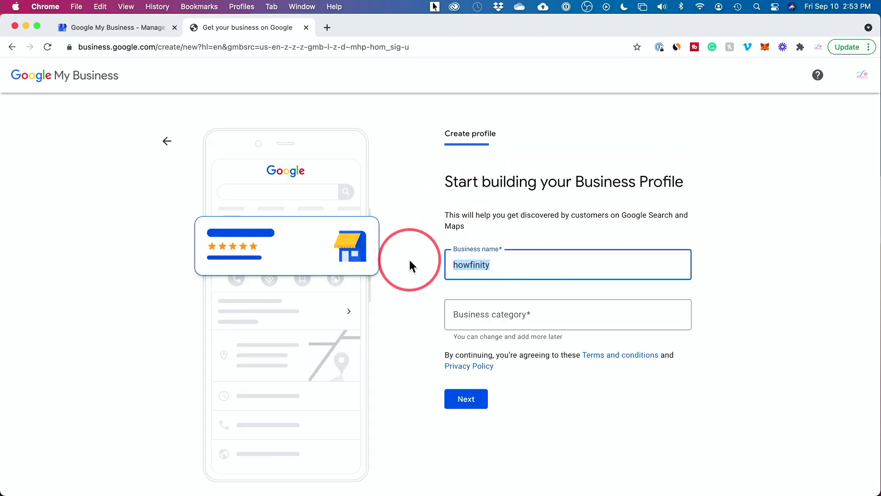
{"action": "left_click", "coordinate": [458, 264]}
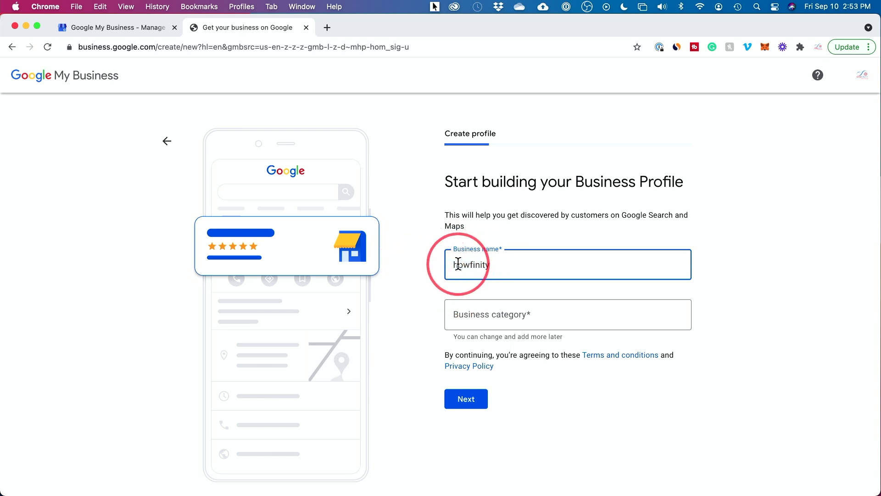
{"action": "key", "text": "Delete"}
{"action": "type", "text": "H"}
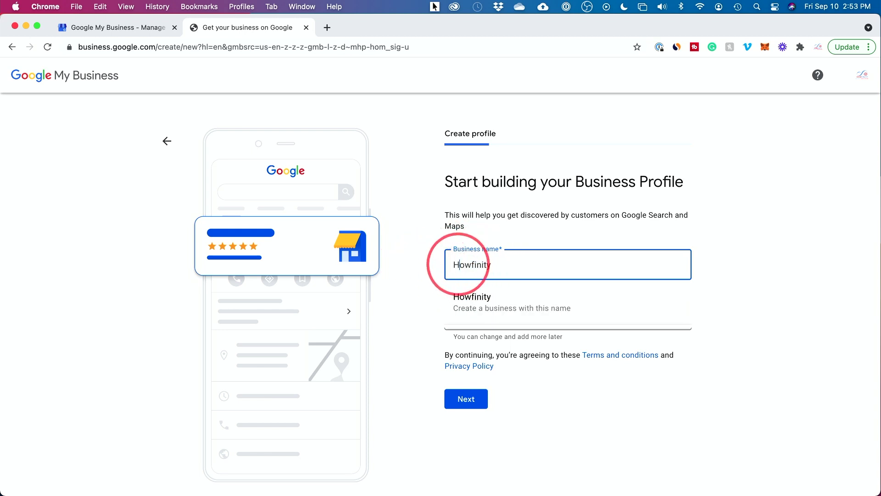
{"action": "left_click", "coordinate": [475, 307]}
Set the business category to Marketing consultant and continue to the location question.
{"action": "left_click", "coordinate": [535, 317]}
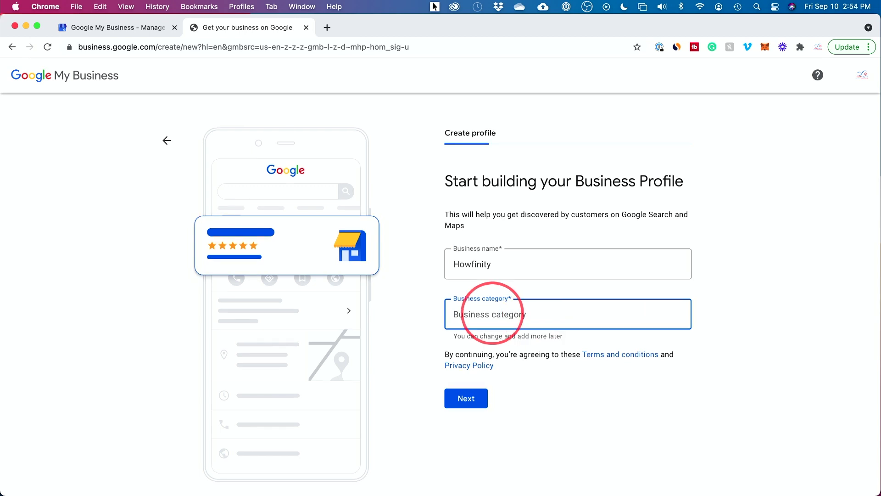
{"action": "type", "text": "marke"}
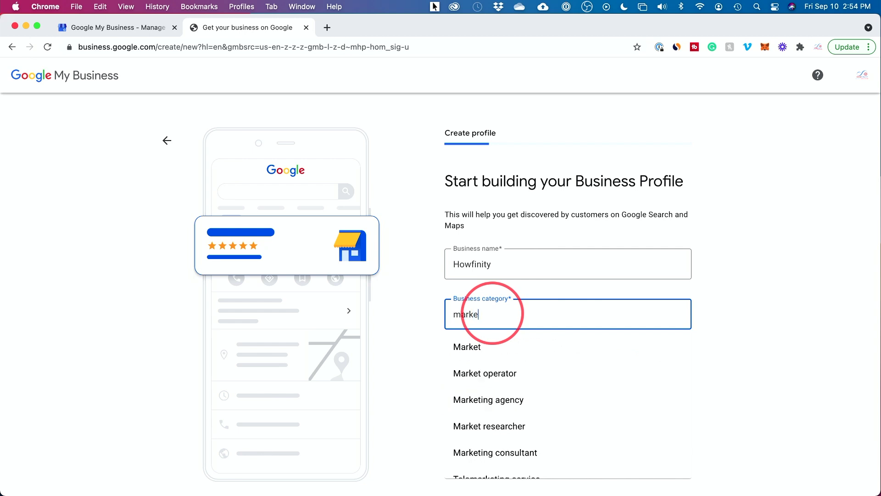
{"action": "type", "text": "ting a"}
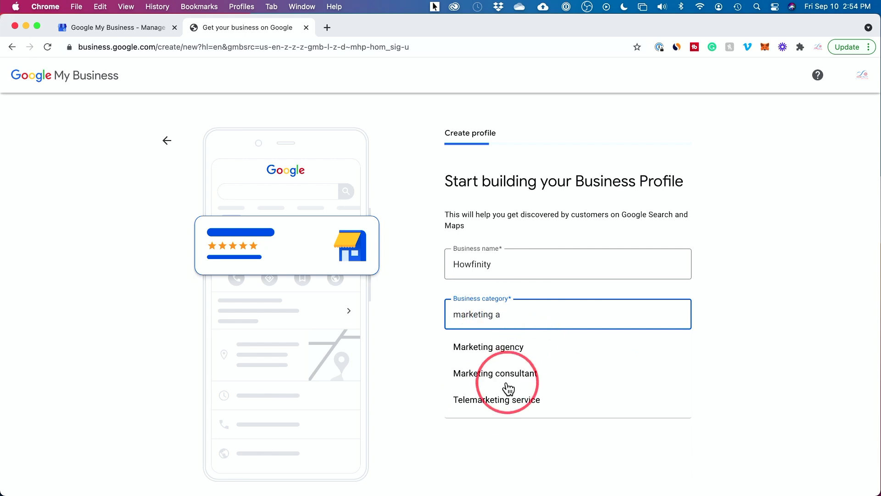
{"action": "left_click", "coordinate": [509, 373]}
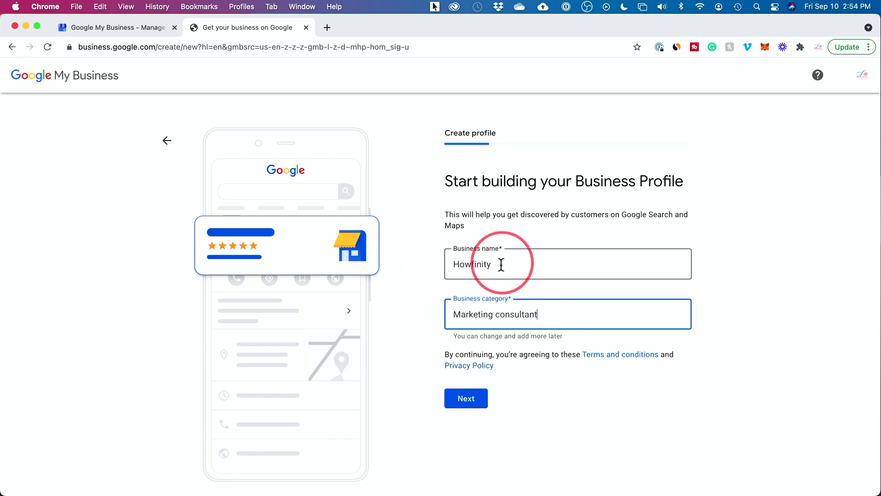
{"action": "left_click", "coordinate": [466, 397]}
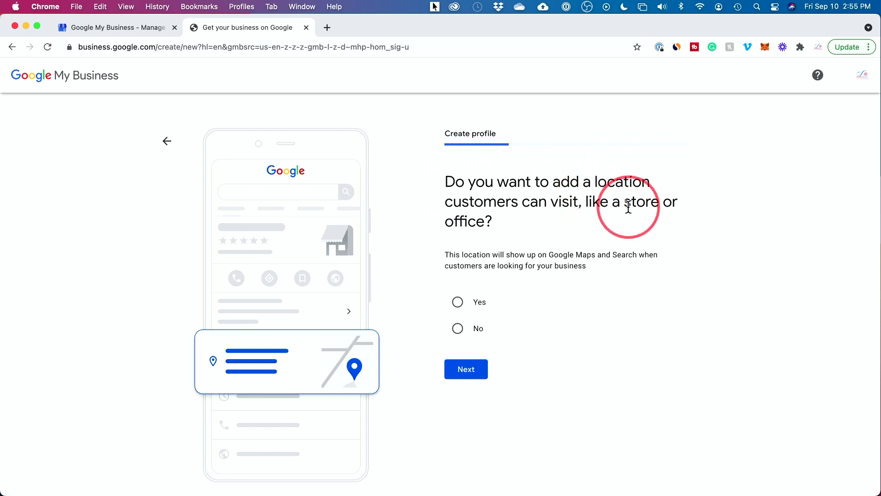
Answer No to adding a location customers can visit and continue to the service areas.
{"action": "left_click", "coordinate": [458, 303]}
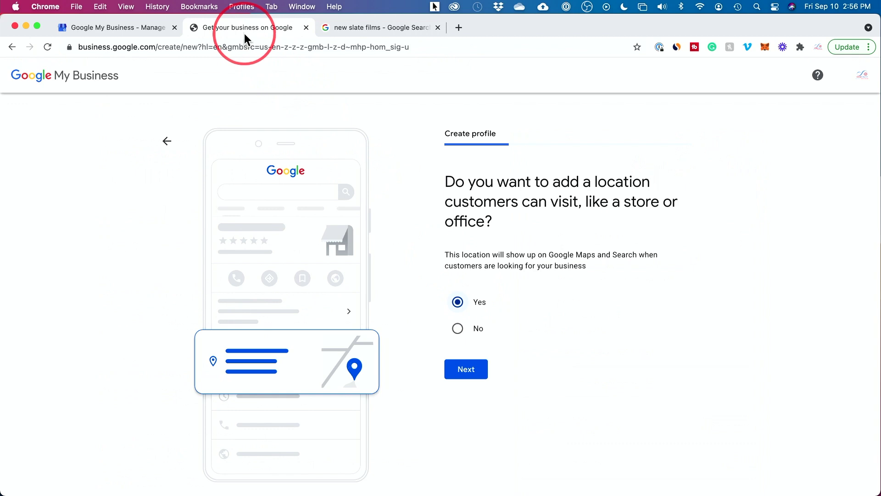
{"action": "left_click", "coordinate": [458, 328]}
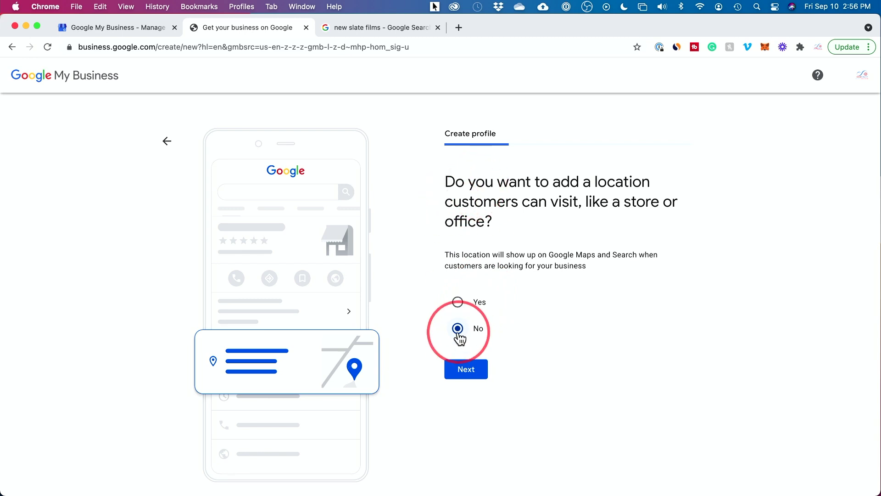
{"action": "left_click", "coordinate": [467, 376]}
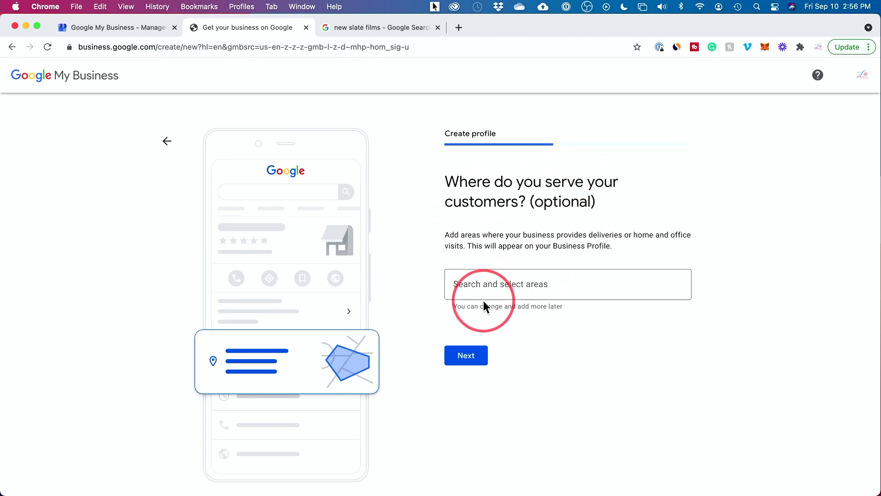
Add Chicago, IL, USA as the area where customers are served and continue to the contact details.
{"action": "left_click", "coordinate": [478, 285]}
{"action": "type", "text": "chicago"}
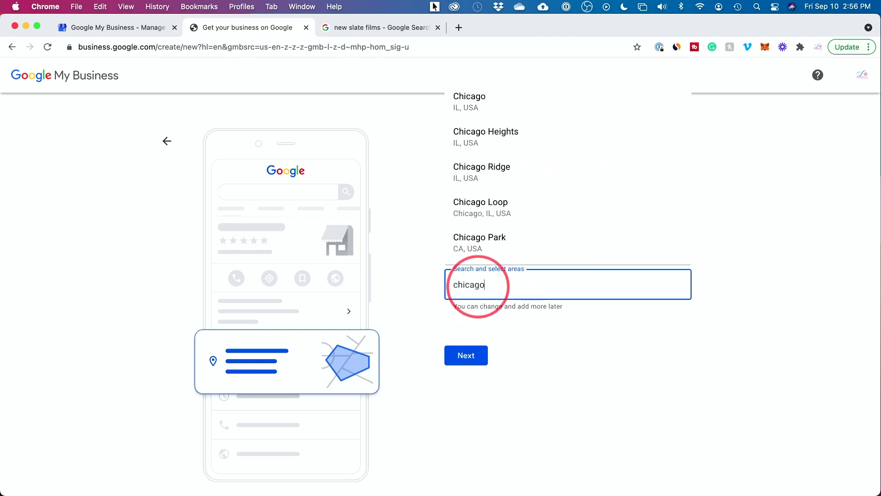
{"action": "left_click", "coordinate": [474, 109]}
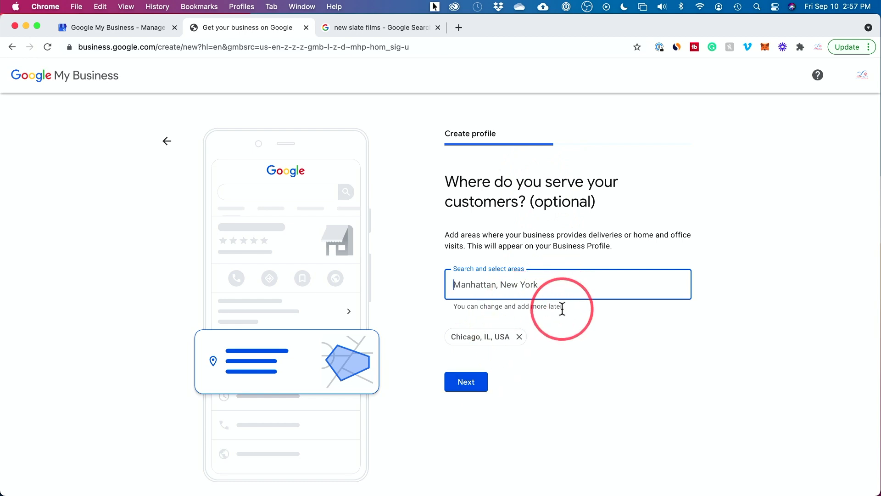
{"action": "left_click", "coordinate": [475, 385]}
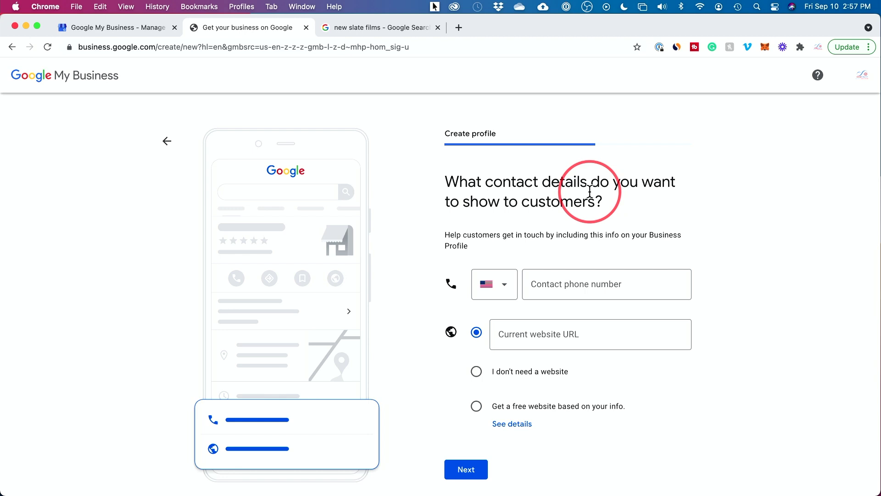
{"action": "left_click", "coordinate": [557, 338]}
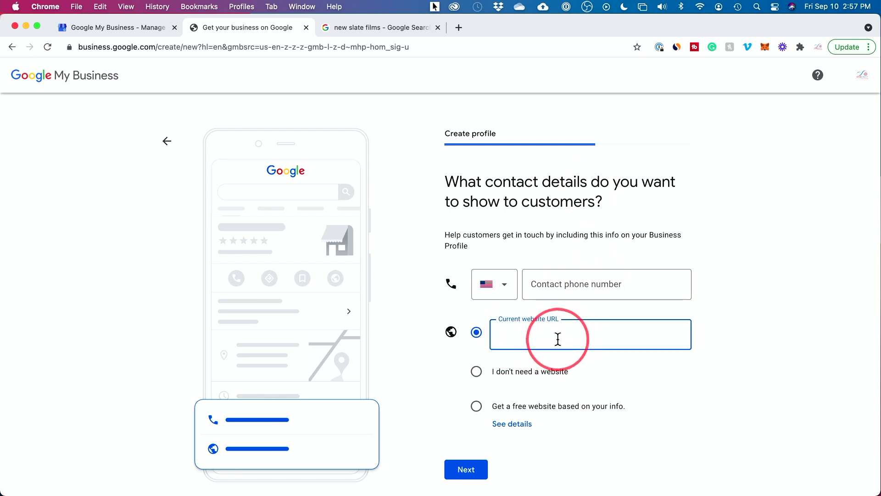
{"action": "type", "text": "https://howfinity.com"}
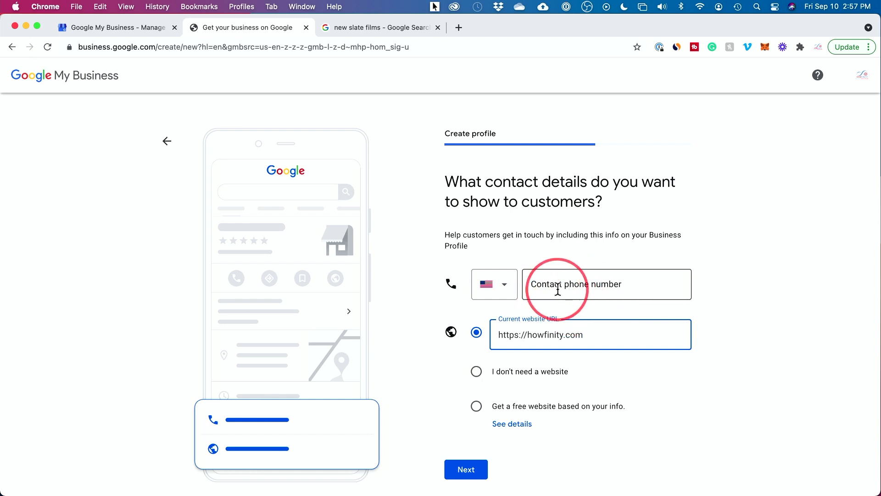
{"action": "key", "text": "Return"}
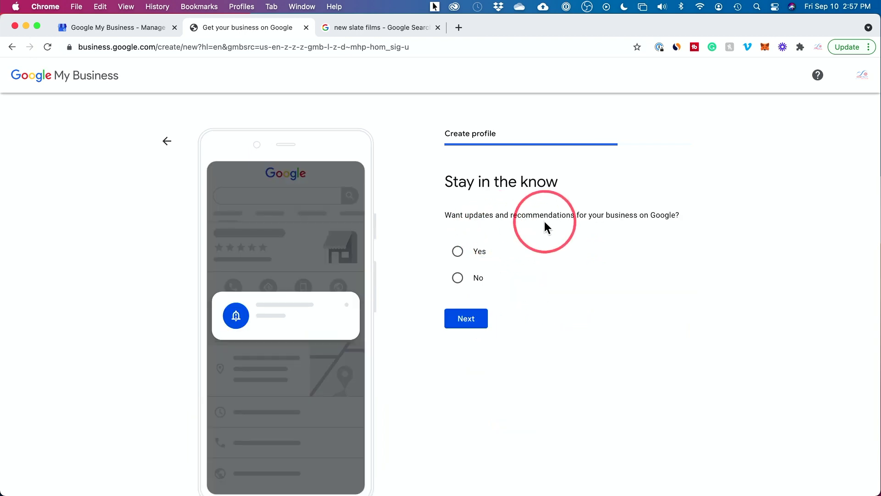
{"action": "left_click", "coordinate": [457, 278]}
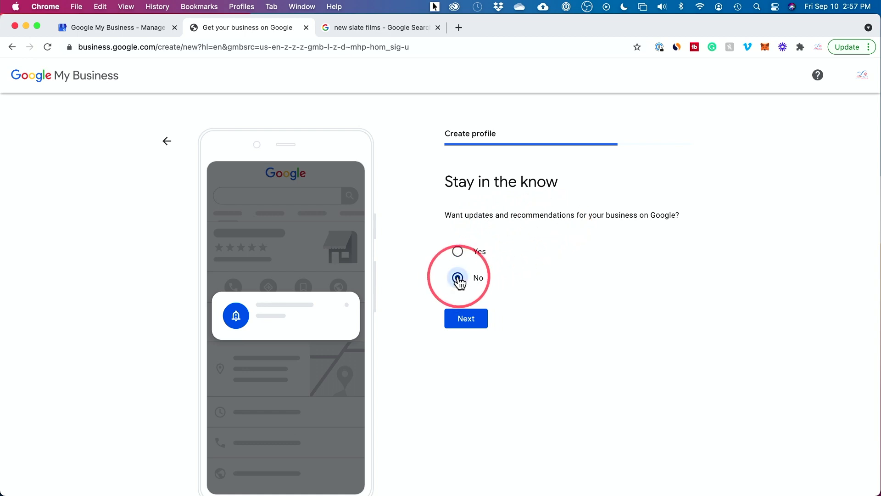
{"action": "left_click", "coordinate": [466, 320]}
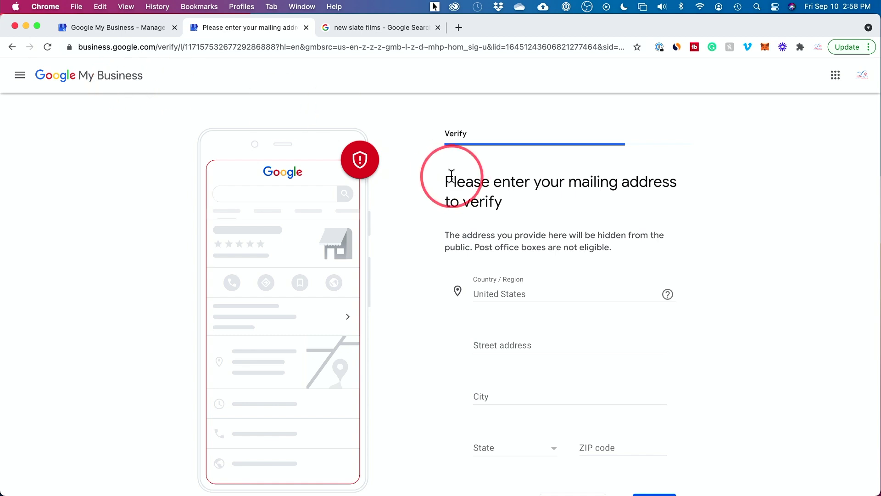
Read the mailing address requirements and postpone verification of the business.
{"action": "left_click_drag", "start_coordinate": [571, 186], "coordinate": [694, 186]}
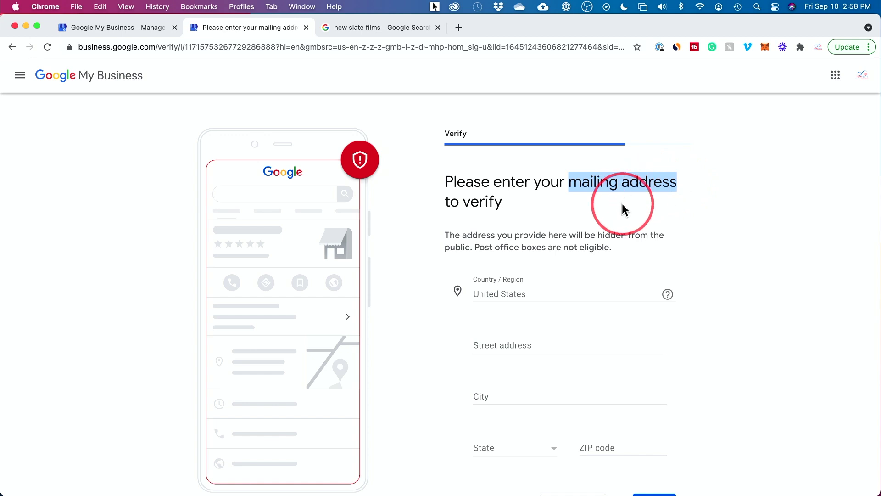
{"action": "scroll", "coordinate": [622, 203], "scroll_direction": "down", "scroll_amount": 1}
{"action": "left_click_drag", "start_coordinate": [434, 199], "coordinate": [491, 202]}
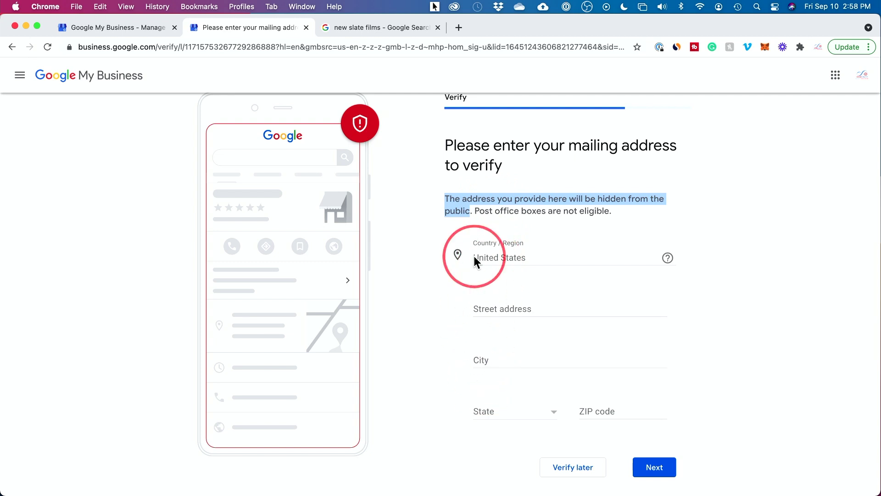
{"action": "left_click", "coordinate": [439, 308]}
{"action": "scroll", "coordinate": [439, 308], "scroll_direction": "down", "scroll_amount": 1}
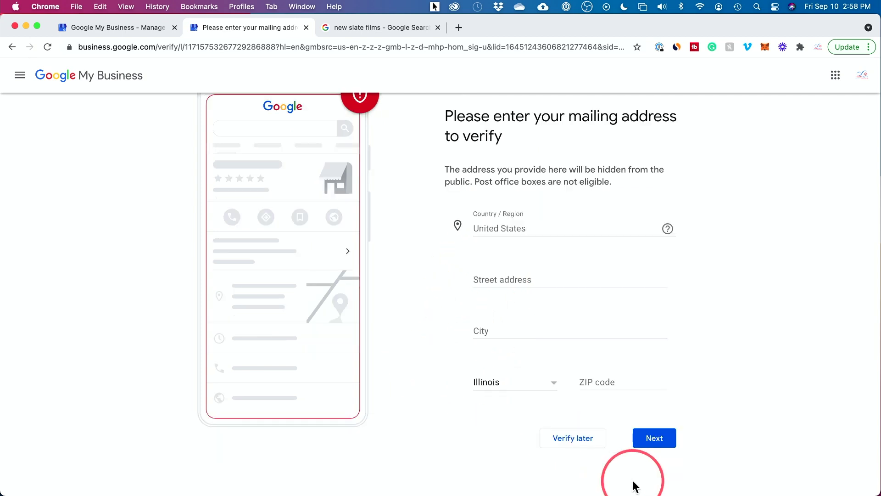
{"action": "left_click", "coordinate": [579, 448]}
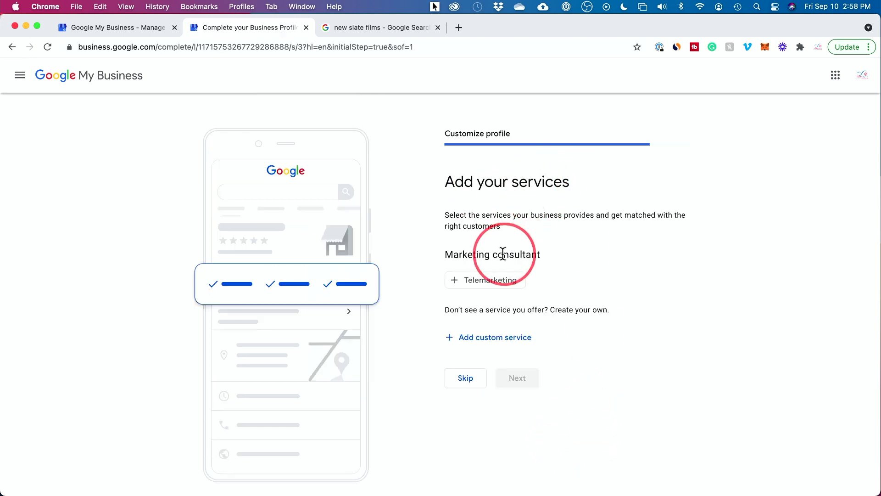
Add digital marketing, social media marketing and digital advertising as custom services, leave Telemarketing unselected, and continue to the business hours.
{"action": "left_click", "coordinate": [458, 287]}
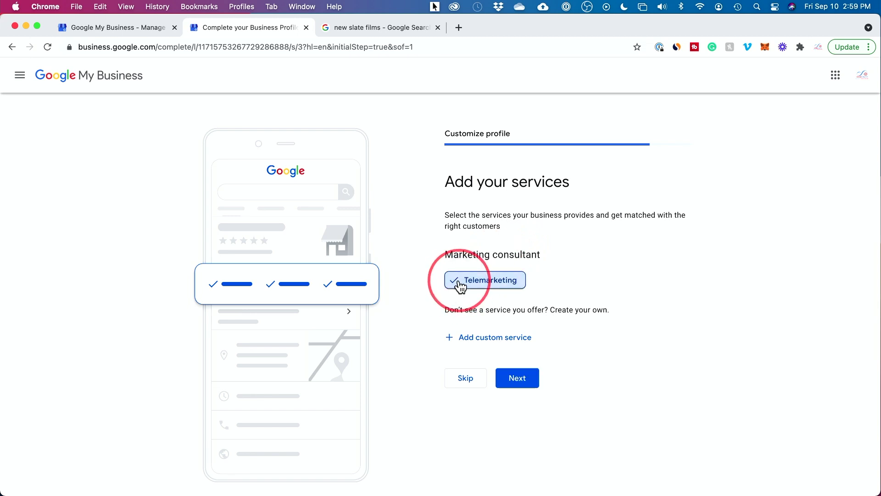
{"action": "left_click", "coordinate": [459, 286]}
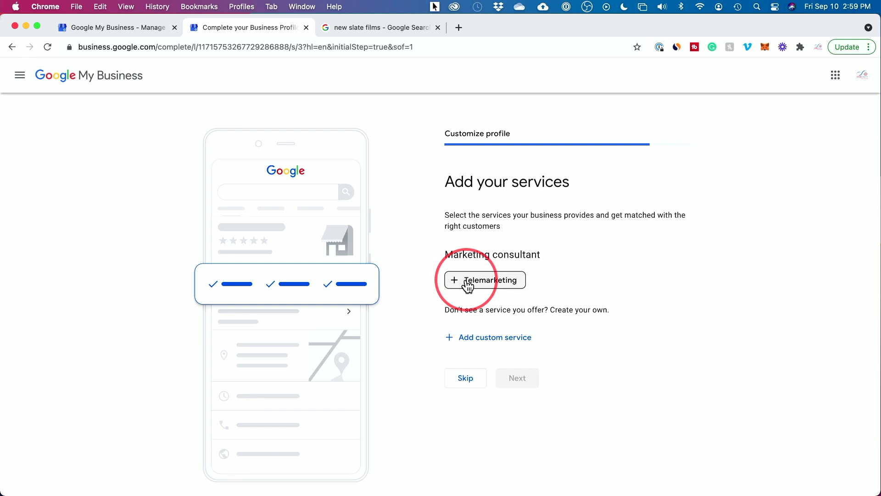
{"action": "left_click", "coordinate": [496, 345]}
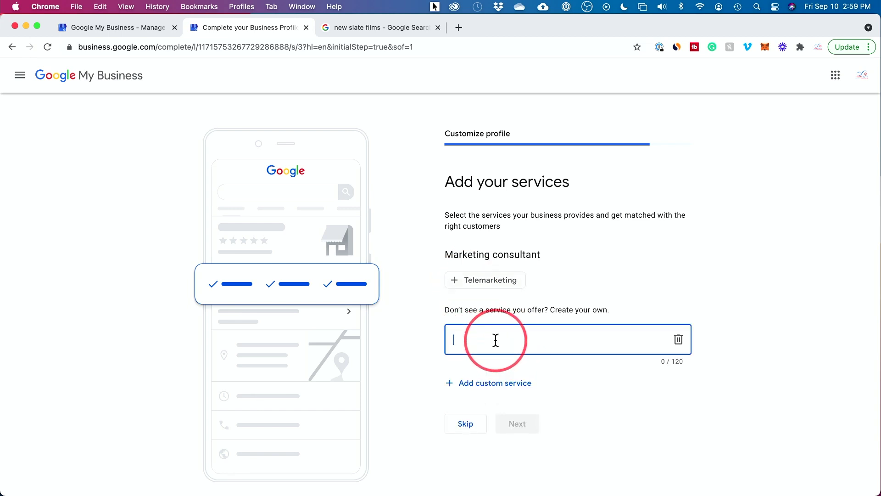
{"action": "type", "text": "digital ma"}
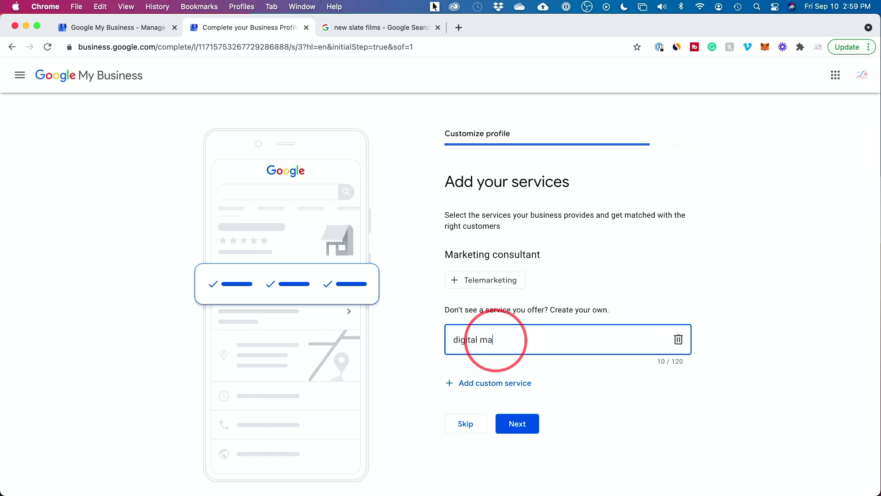
{"action": "type", "text": "rketing"}
{"action": "key", "text": "Return"}
{"action": "type", "text": "social"}
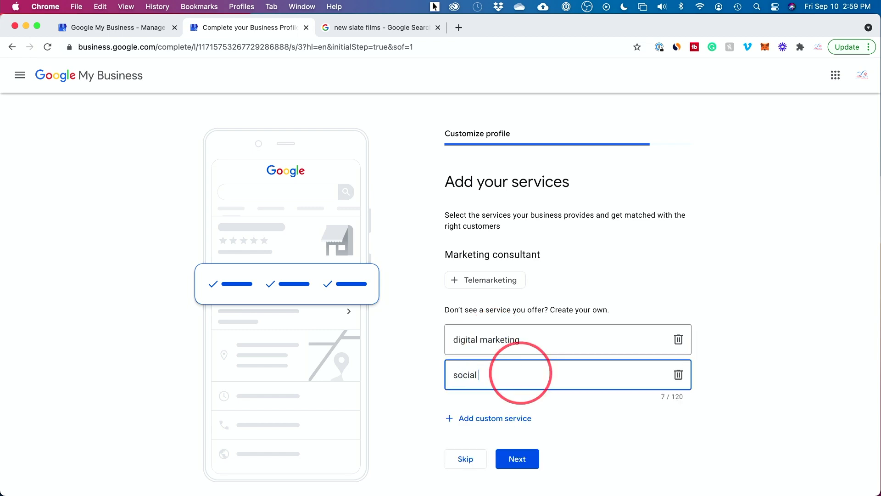
{"action": "type", "text": " media marketing"}
{"action": "key", "text": "Return"}
{"action": "type", "text": "digital advertising"}
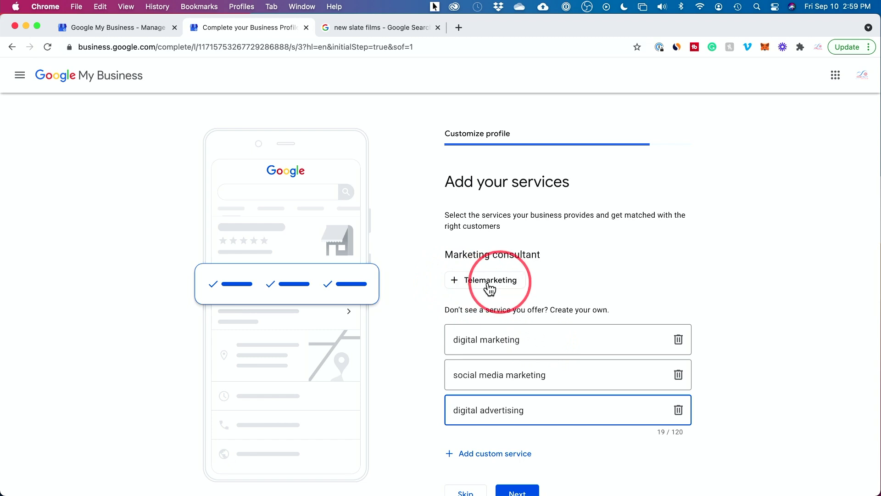
{"action": "scroll", "coordinate": [583, 269], "scroll_direction": "down", "scroll_amount": 1}
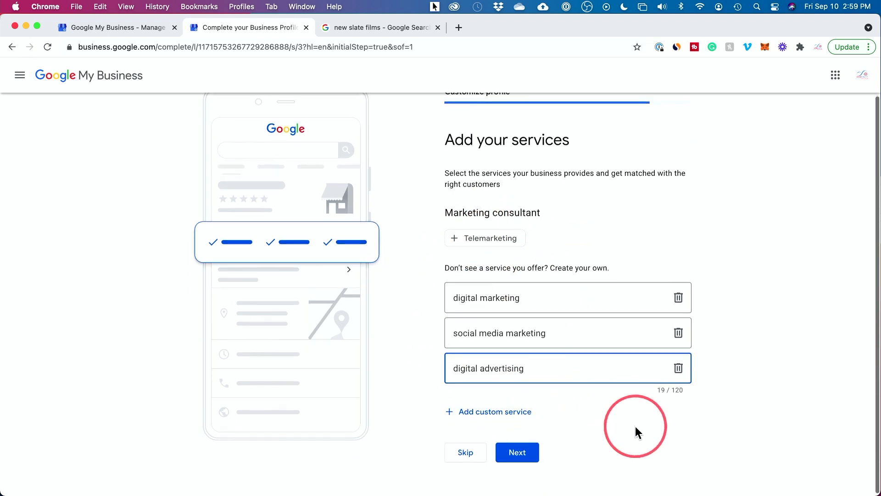
{"action": "left_click", "coordinate": [524, 457]}
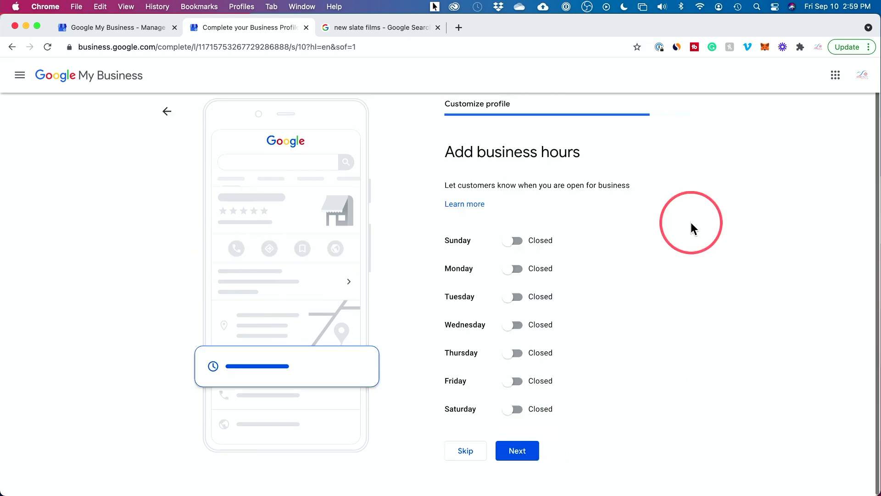
Mark Sunday through Friday as open for business, leave Saturday closed, and continue to the messaging settings.
{"action": "left_click", "coordinate": [514, 242]}
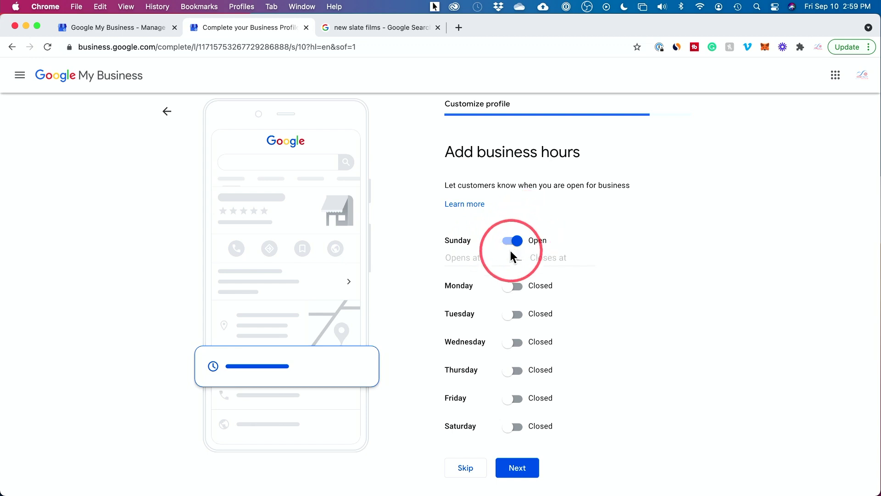
{"action": "left_click", "coordinate": [514, 287]}
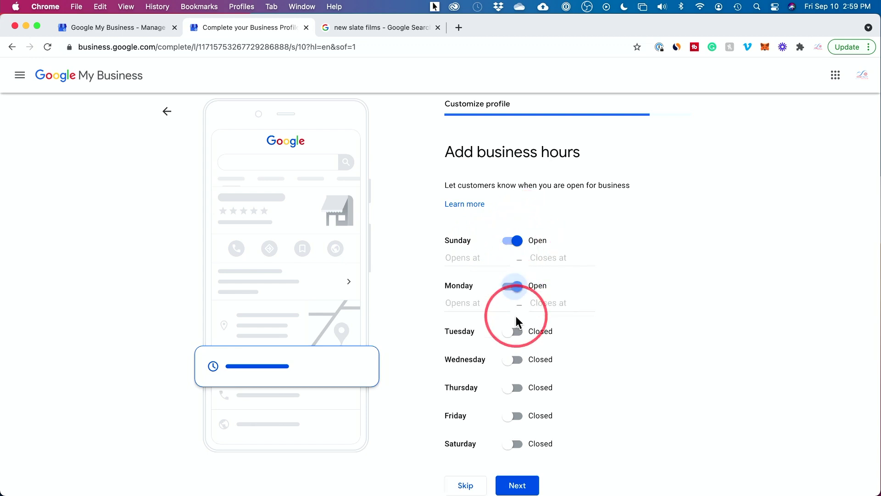
{"action": "left_click", "coordinate": [513, 331]}
{"action": "left_click", "coordinate": [513, 377]}
{"action": "left_click", "coordinate": [513, 422]}
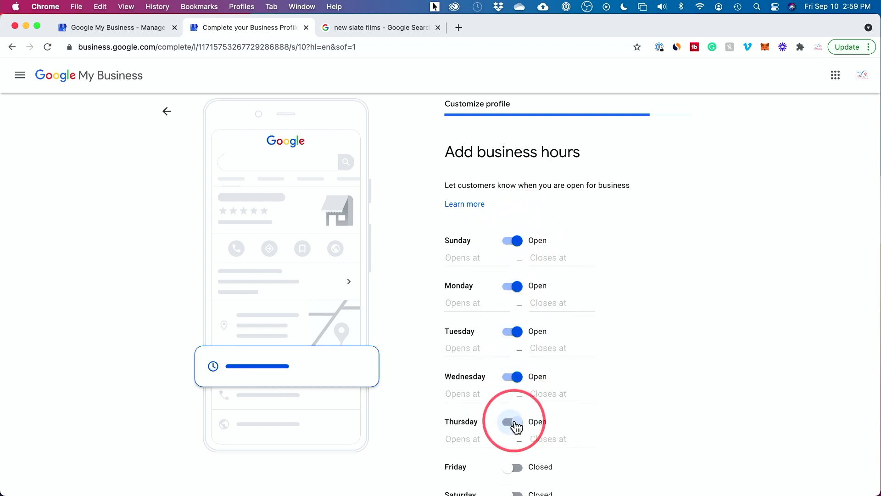
{"action": "left_click", "coordinate": [515, 467]}
{"action": "scroll", "coordinate": [717, 354], "scroll_direction": "down", "scroll_amount": 5}
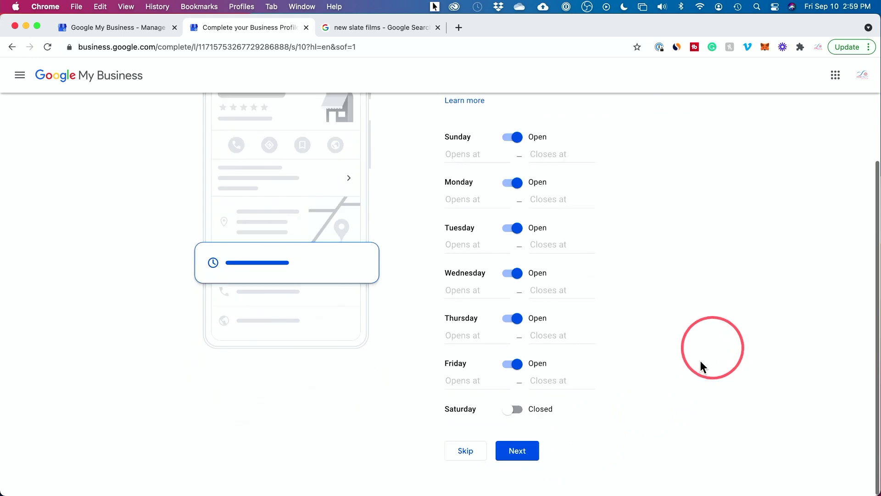
{"action": "left_click", "coordinate": [514, 455]}
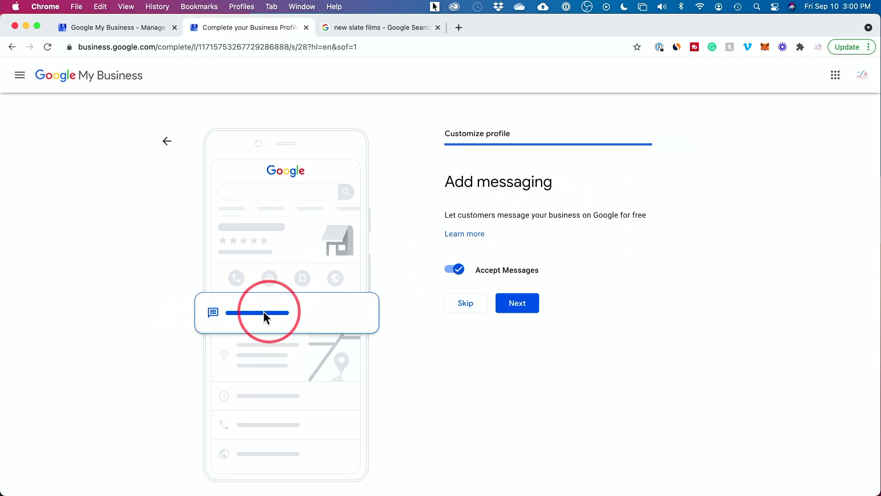
Turn off Accept Messages and submit the business description "Howfinity is a how-to video platform and marketing consulting agency.".
{"action": "left_click", "coordinate": [459, 269]}
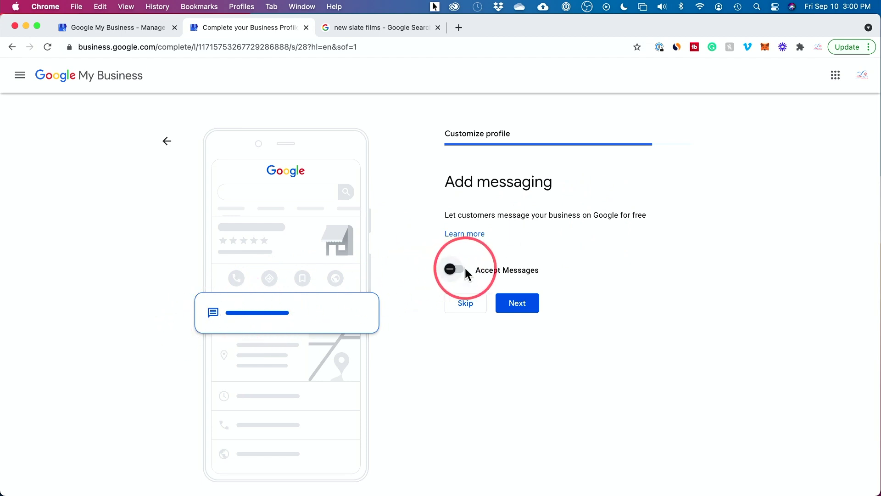
{"action": "left_click", "coordinate": [526, 307]}
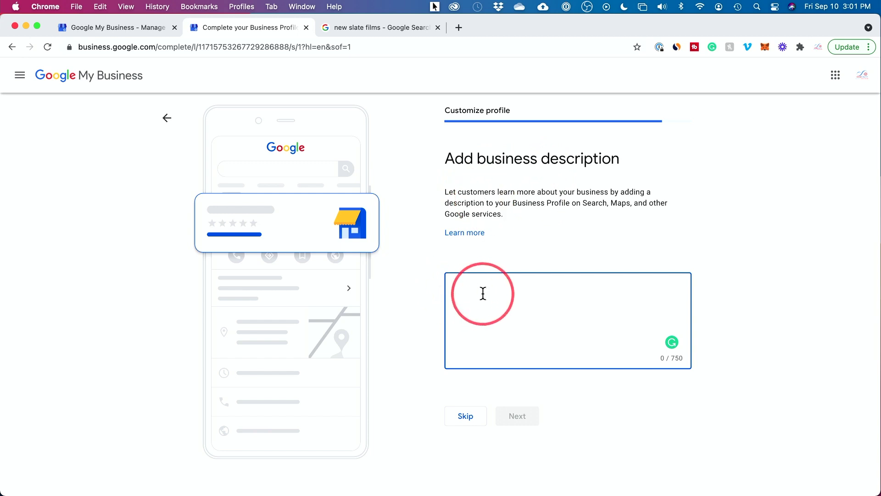
{"action": "type", "text": "Howfinity is a how-to video platform and marketing consulting agency."}
{"action": "left_click", "coordinate": [519, 418]}
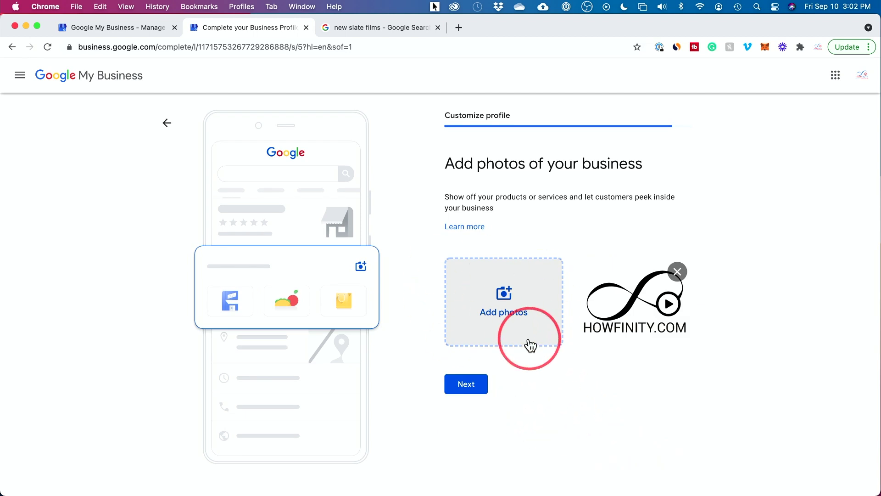
Submit the Howfinity.com business photo and finish the profile setup without claiming the $100 advertising credit.
{"action": "left_click", "coordinate": [477, 388]}
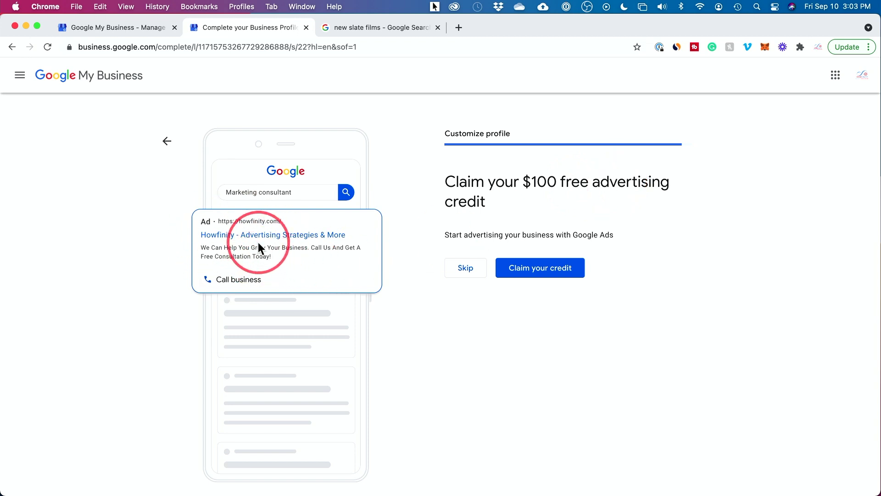
{"action": "left_click_drag", "start_coordinate": [531, 183], "coordinate": [557, 182]}
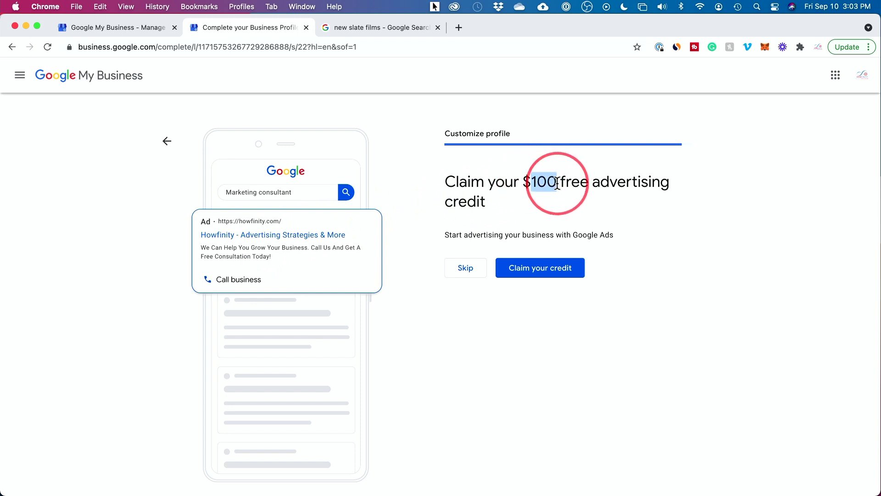
{"action": "left_click", "coordinate": [557, 183]}
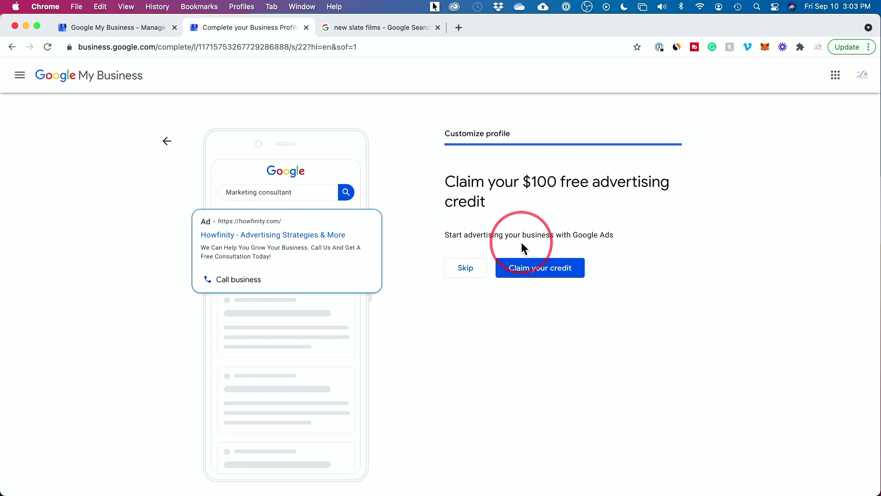
{"action": "left_click", "coordinate": [458, 274]}
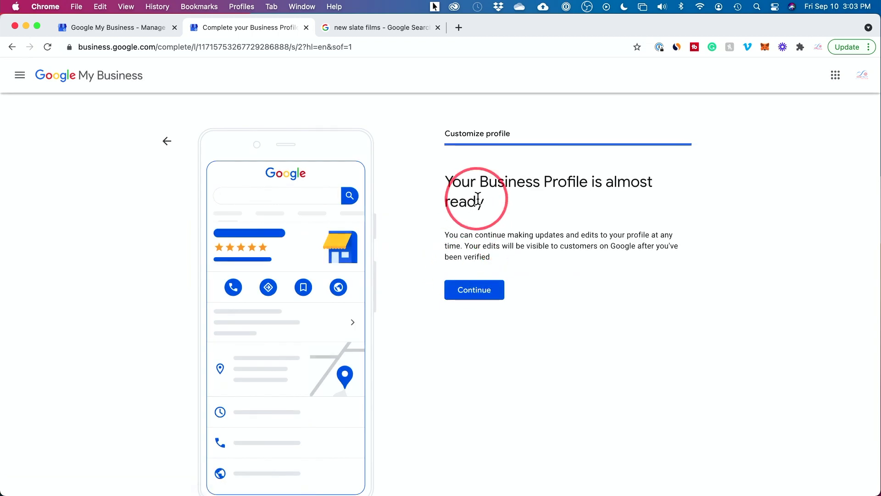
{"action": "left_click", "coordinate": [476, 298]}
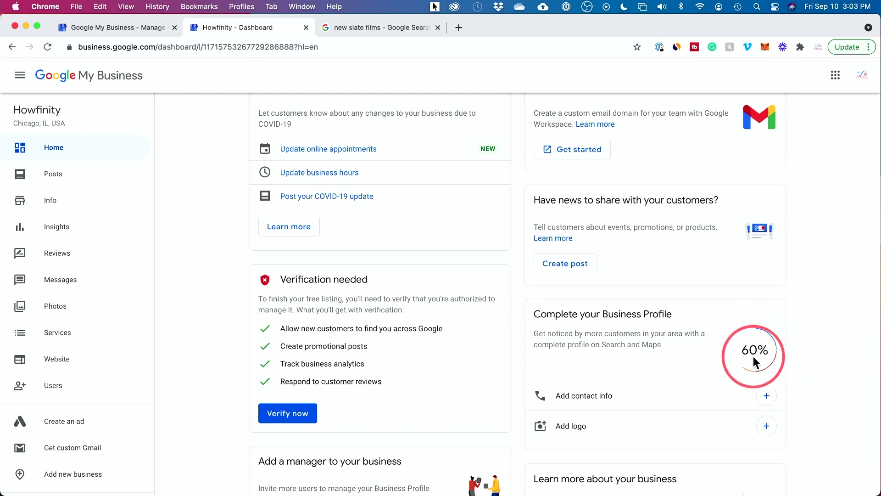
Cancel the primary phone number entry and open the business photos page through the profile's add logo task.
{"action": "left_click", "coordinate": [593, 397]}
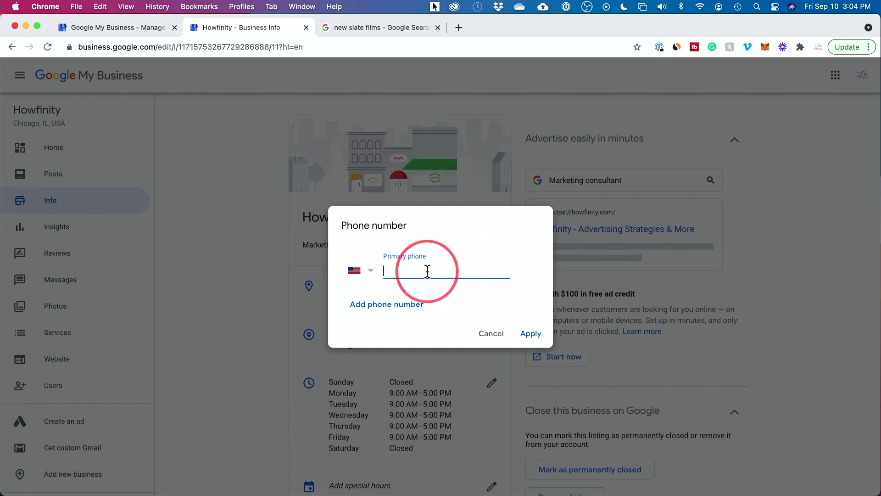
{"action": "left_click", "coordinate": [494, 337]}
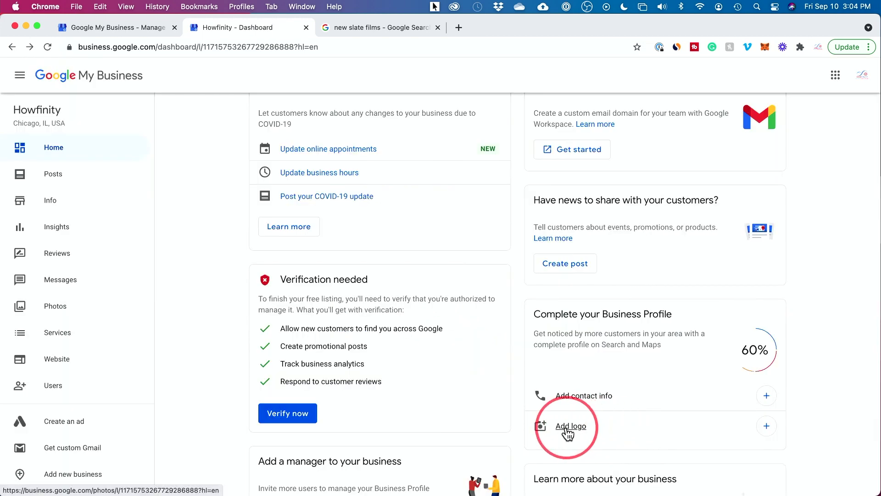
{"action": "left_click", "coordinate": [569, 427]}
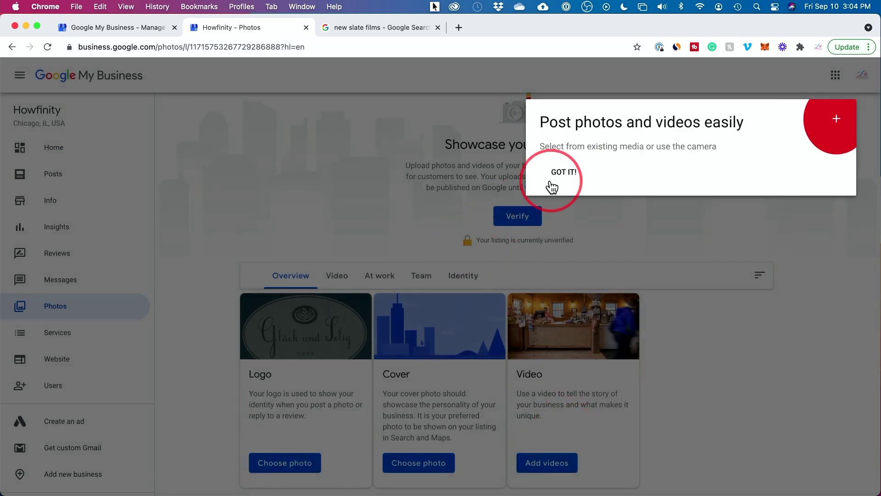
{"action": "left_click", "coordinate": [553, 186]}
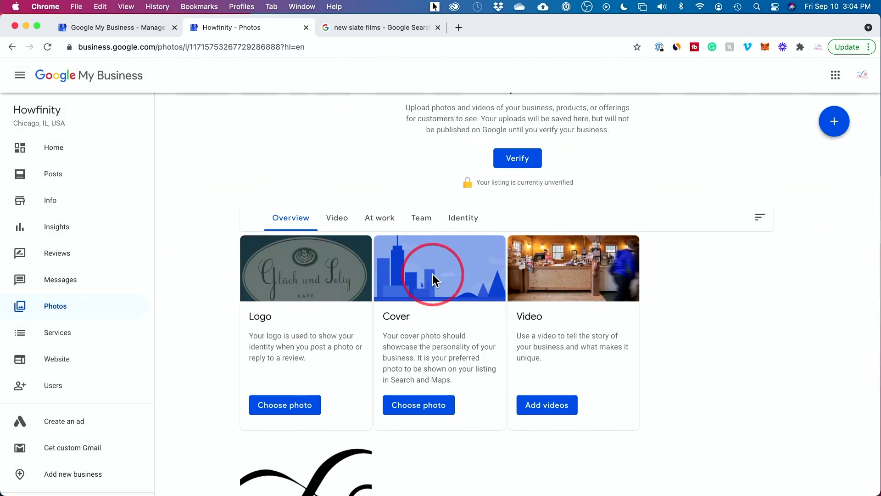
{"action": "scroll", "coordinate": [561, 300], "scroll_direction": "down", "scroll_amount": 3}
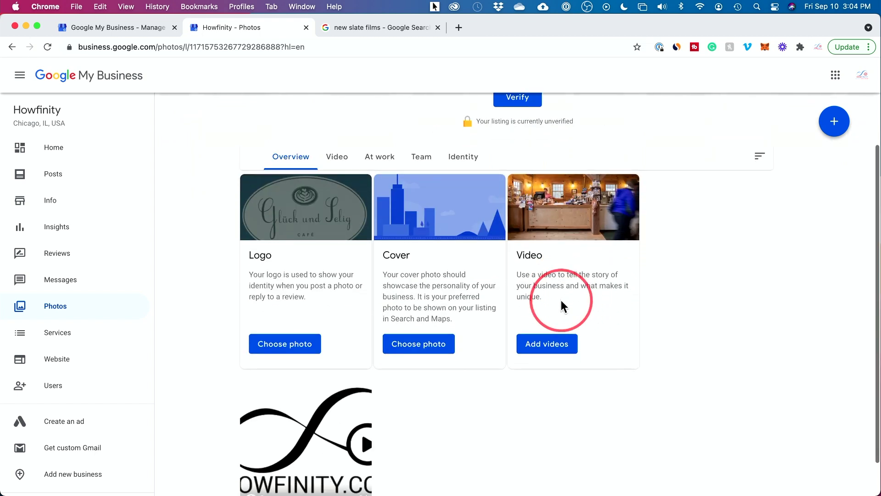
{"action": "scroll", "coordinate": [626, 202], "scroll_direction": "up", "scroll_amount": 3}
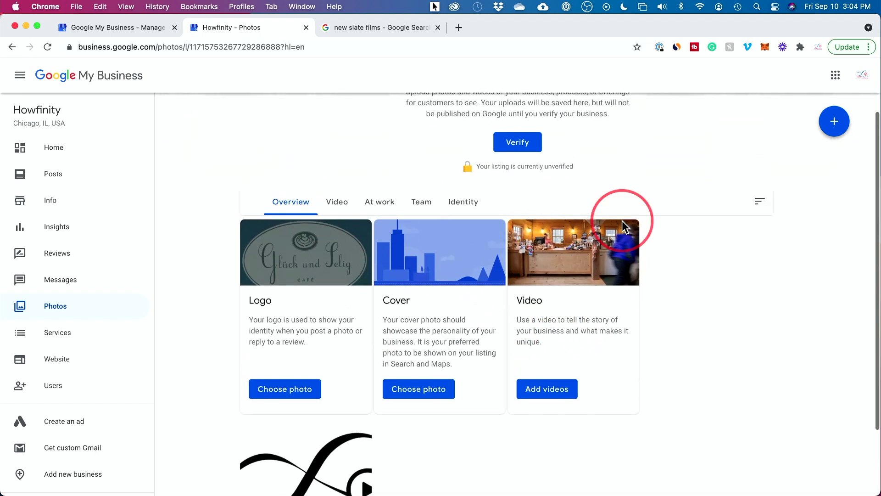
Set youtube-HOWFINITYCOMWHITE.jpg as the business logo, enlarging and centring the crop around the whole Howfinity.com artwork.
{"action": "left_click", "coordinate": [356, 327]}
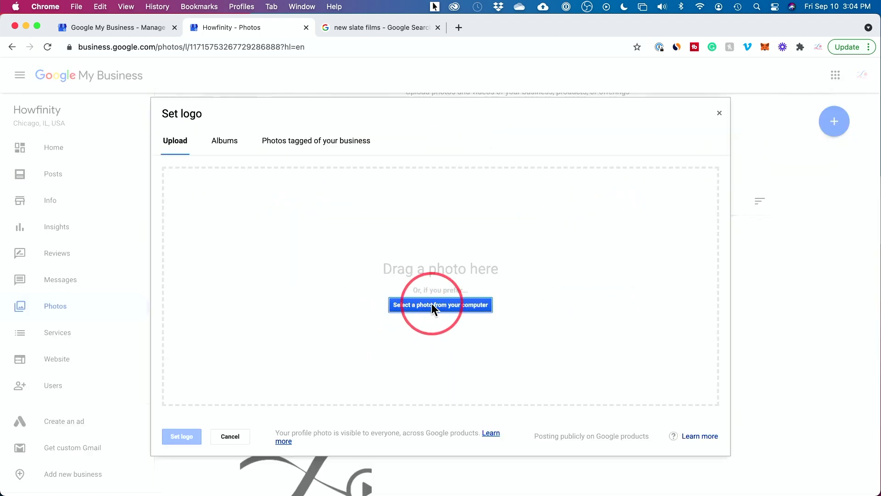
{"action": "left_click", "coordinate": [432, 305]}
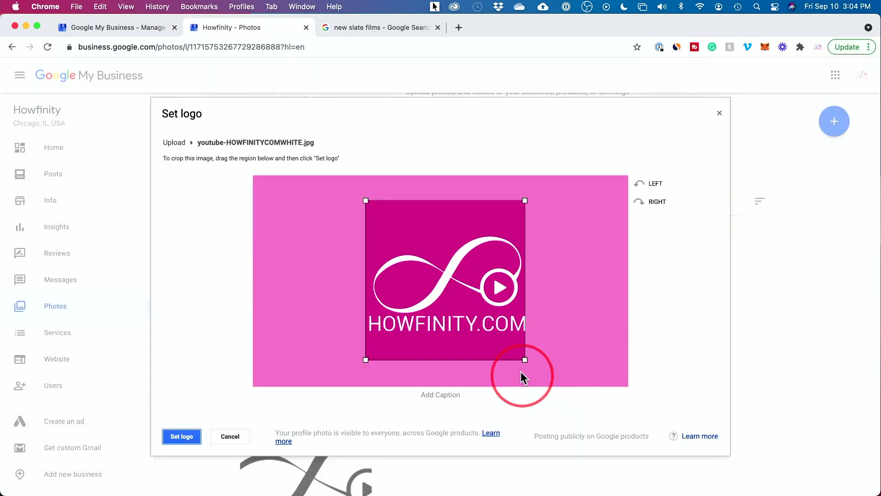
{"action": "left_click_drag", "start_coordinate": [525, 361], "coordinate": [555, 376]}
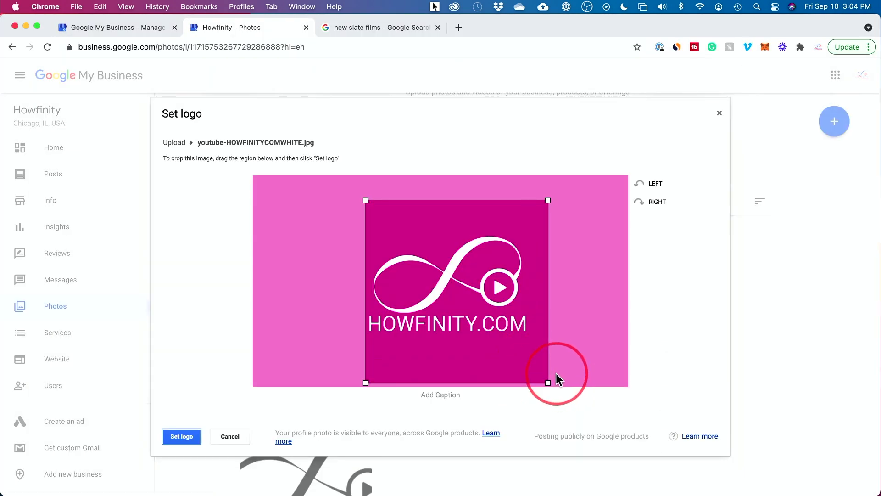
{"action": "left_click_drag", "start_coordinate": [516, 336], "coordinate": [511, 330]}
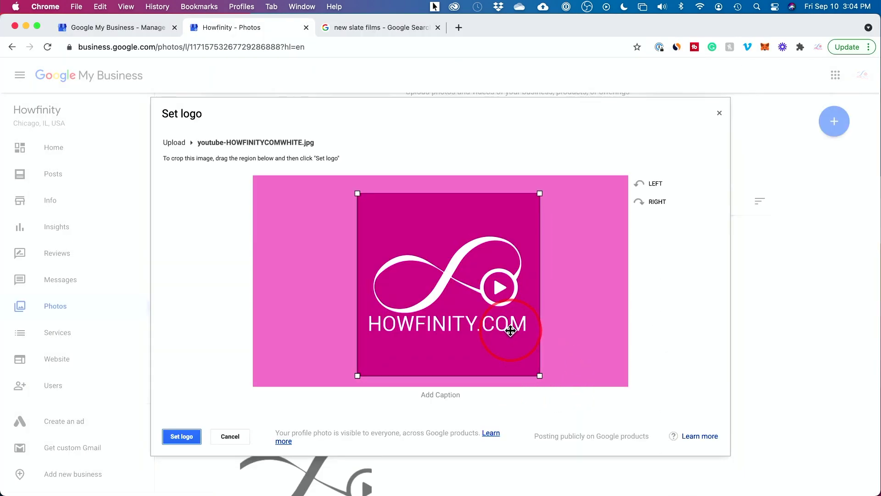
{"action": "left_click", "coordinate": [187, 436]}
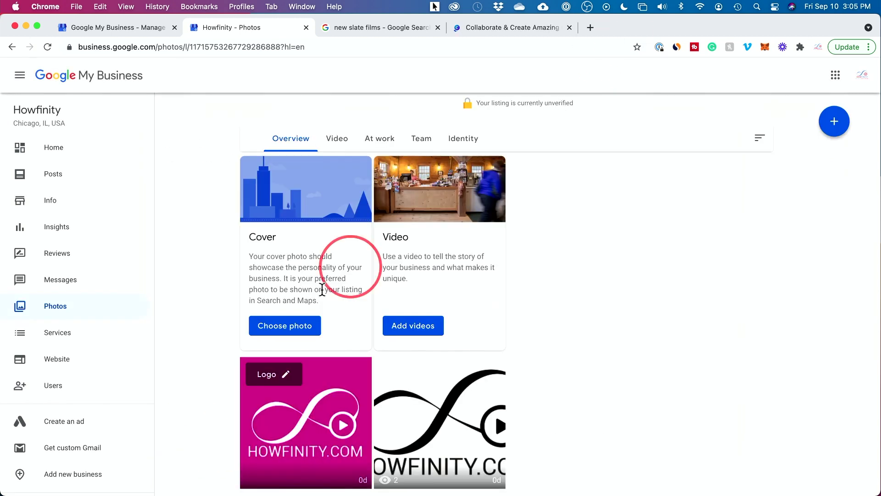
Review the cover photo and video options on the photos page, and switch to the Canva site.
{"action": "scroll", "coordinate": [330, 216], "scroll_direction": "down", "scroll_amount": 1}
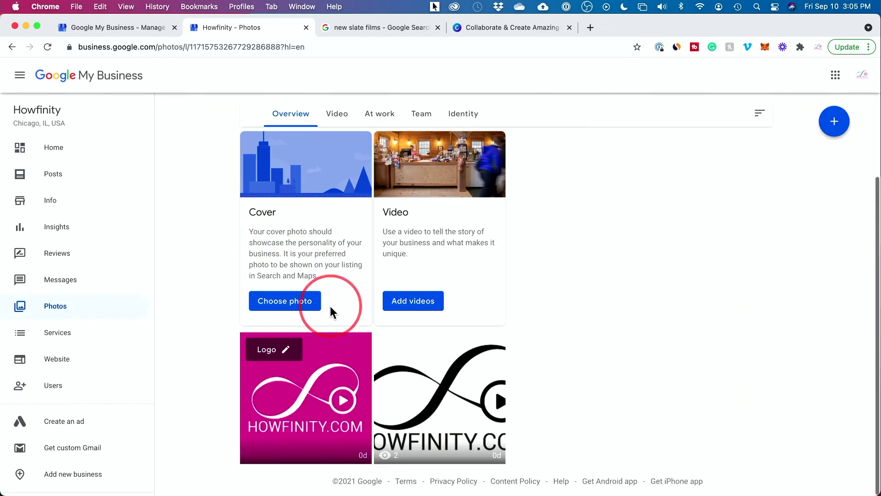
{"action": "scroll", "coordinate": [304, 375], "scroll_direction": "up", "scroll_amount": 2}
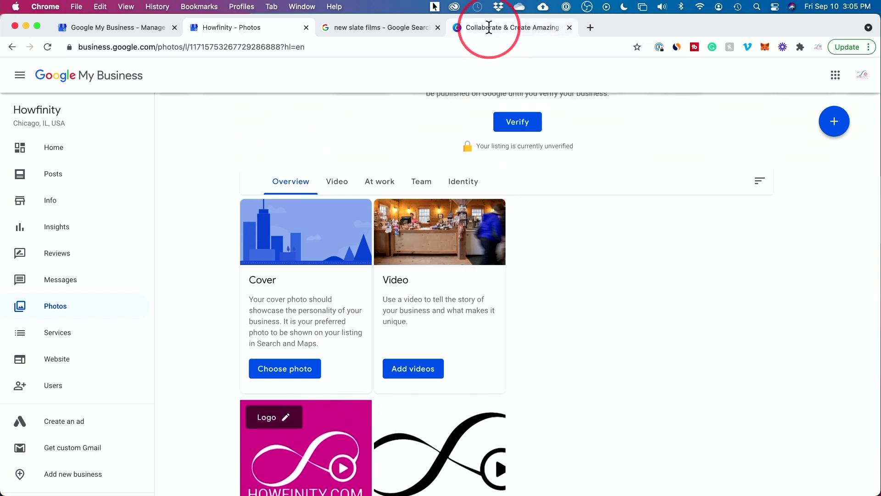
{"action": "left_click", "coordinate": [496, 29]}
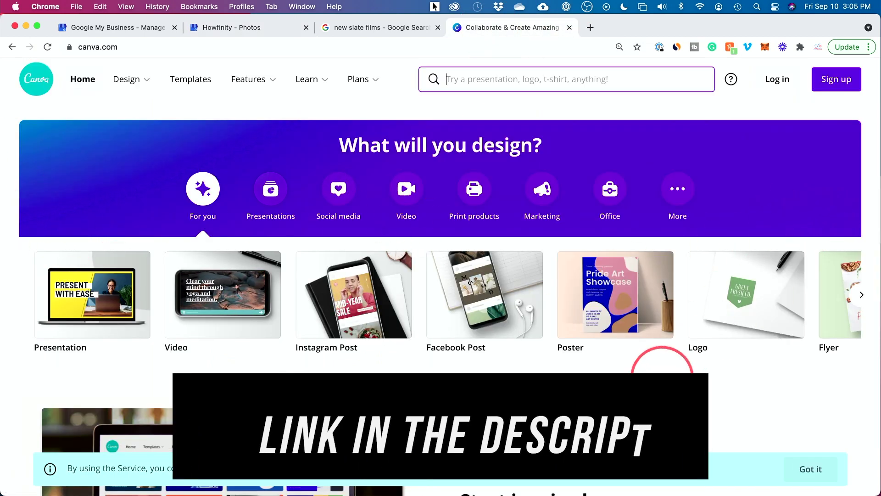
Look over the design types on Canva's home page and return to the Howfinity photos page.
{"action": "scroll", "coordinate": [661, 365], "scroll_direction": "down", "scroll_amount": 2}
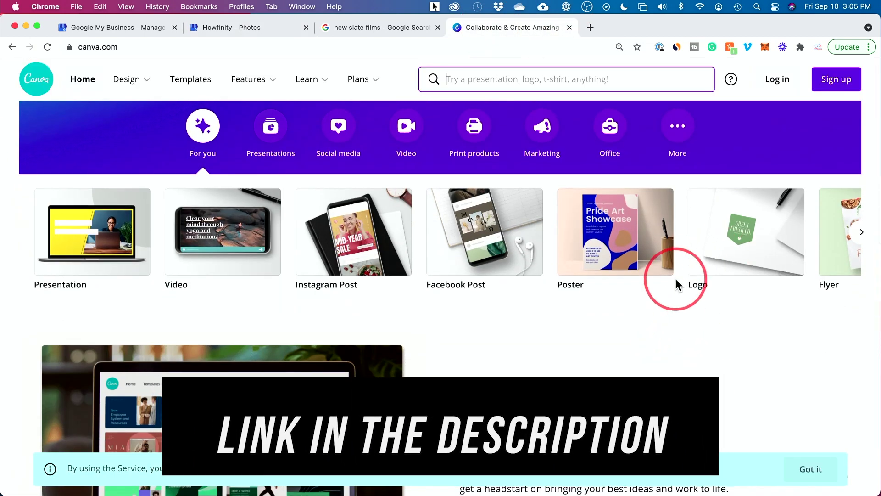
{"action": "scroll", "coordinate": [678, 287], "scroll_direction": "up", "scroll_amount": 1}
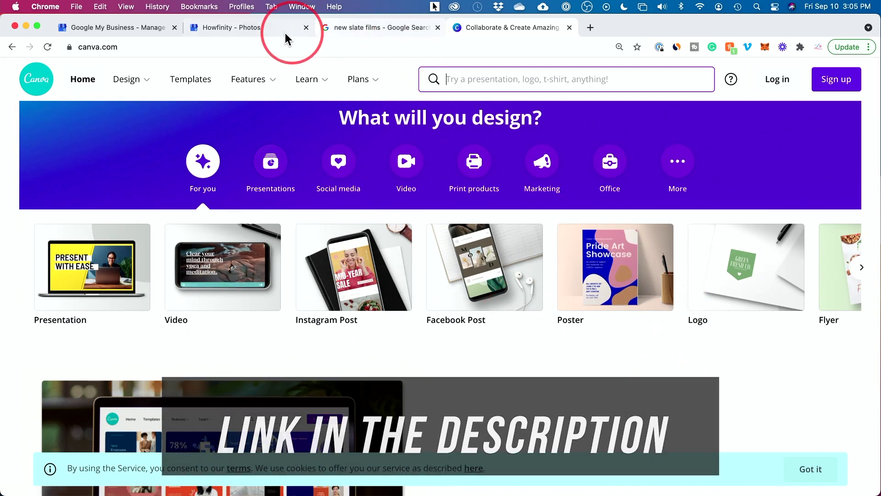
{"action": "left_click", "coordinate": [251, 32]}
Review the video section's description on the Howfinity photos page and switch to the New Slate Films search results.
{"action": "scroll", "coordinate": [376, 235], "scroll_direction": "down", "scroll_amount": 1}
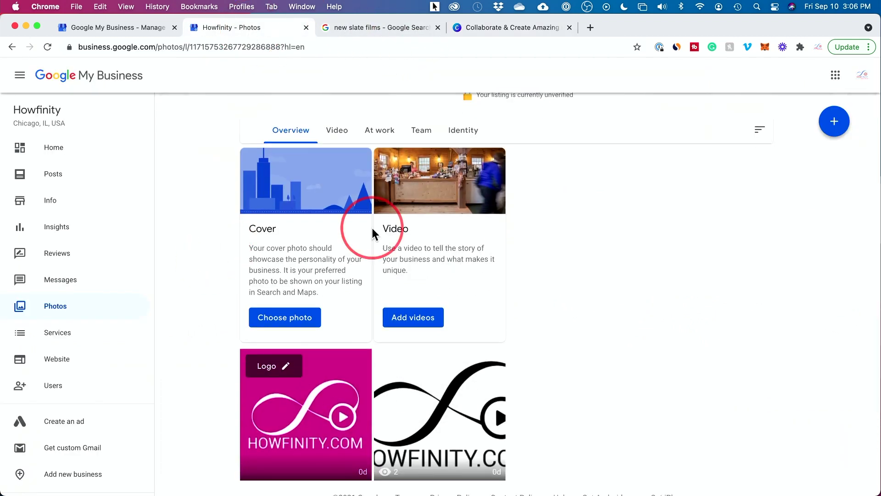
{"action": "scroll", "coordinate": [374, 232], "scroll_direction": "up", "scroll_amount": 1}
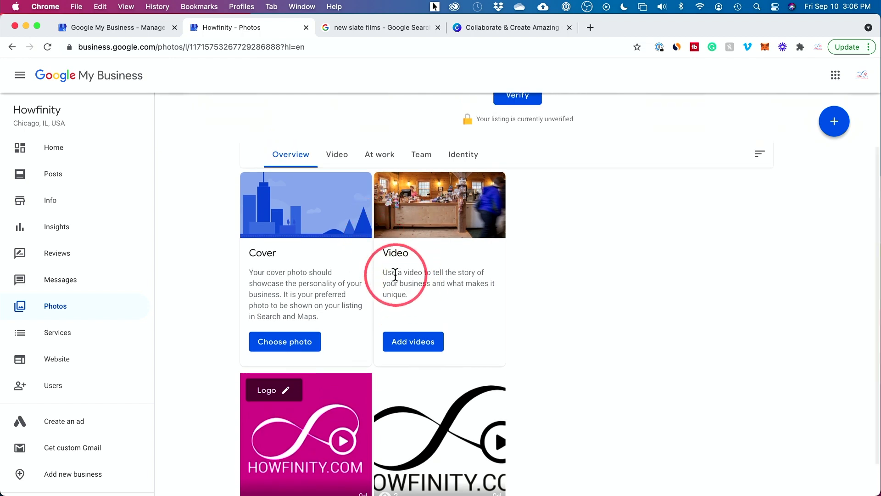
{"action": "left_click_drag", "start_coordinate": [383, 272], "coordinate": [428, 304]}
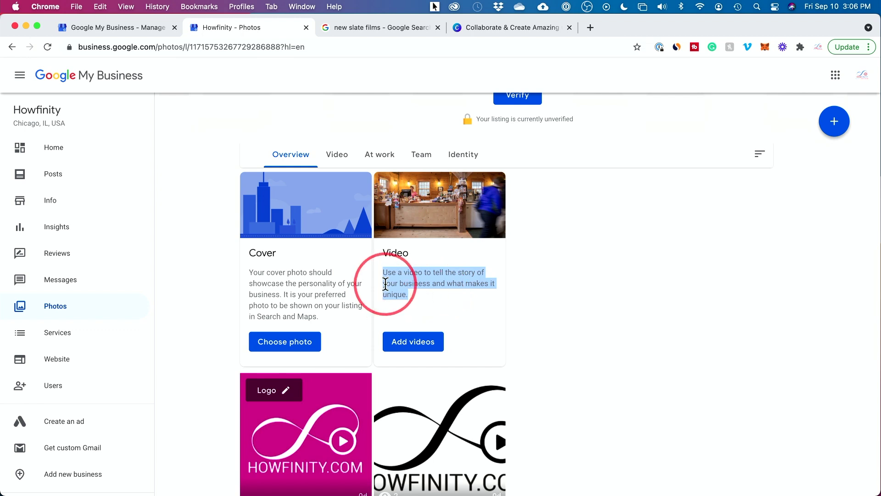
{"action": "left_click", "coordinate": [354, 28]}
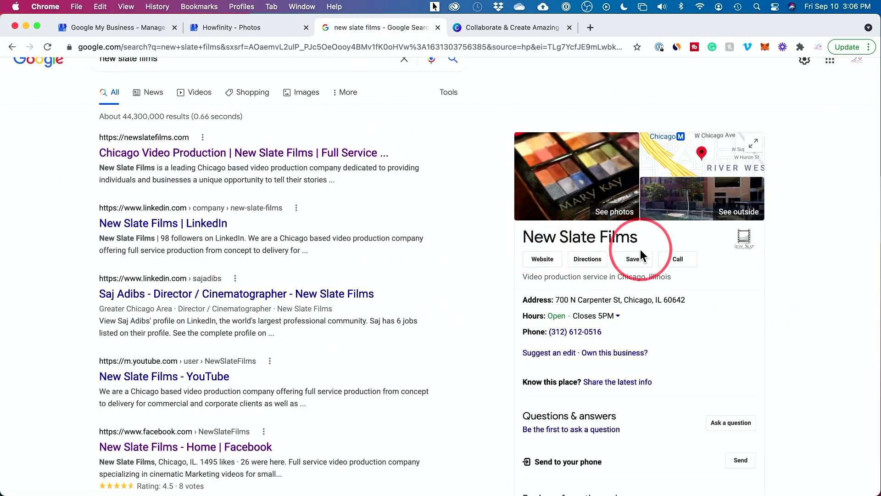
From the Howfinity dashboard, view the mailing address verification form and go back without filling it in.
{"action": "left_click", "coordinate": [240, 29]}
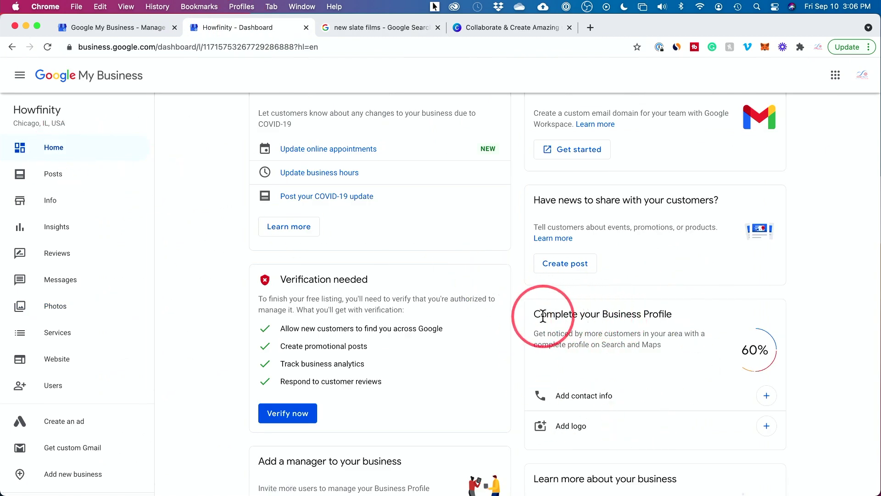
{"action": "scroll", "coordinate": [659, 320], "scroll_direction": "down", "scroll_amount": 1}
{"action": "scroll", "coordinate": [666, 344], "scroll_direction": "down", "scroll_amount": 1}
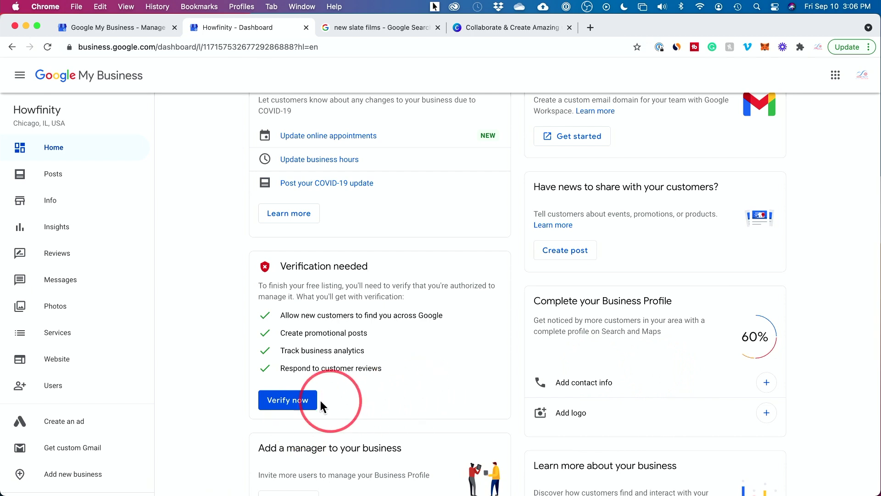
{"action": "left_click", "coordinate": [289, 401]}
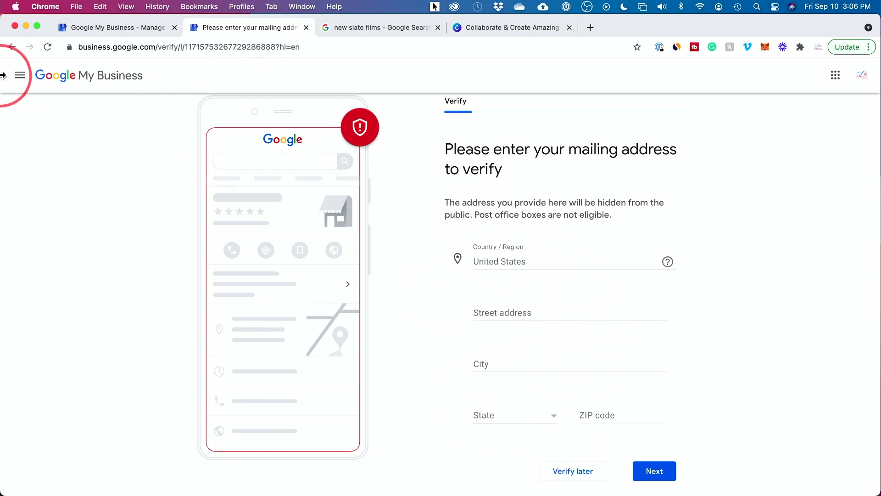
{"action": "left_click", "coordinate": [13, 47]}
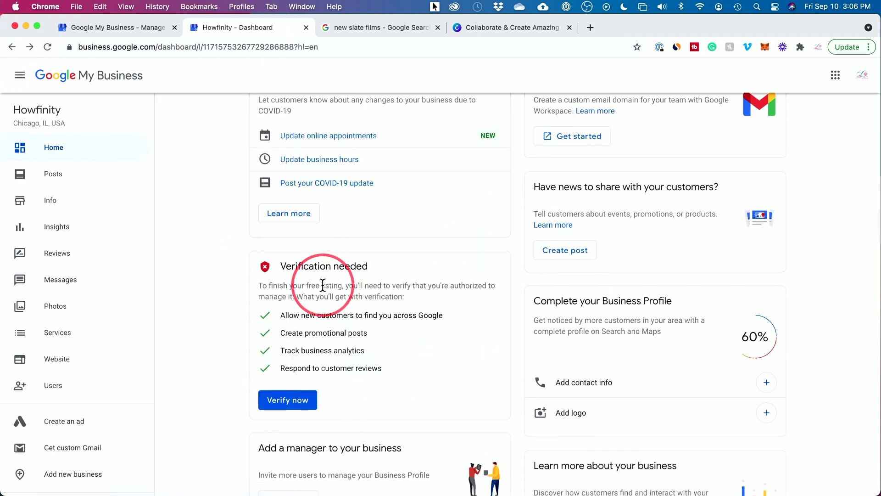